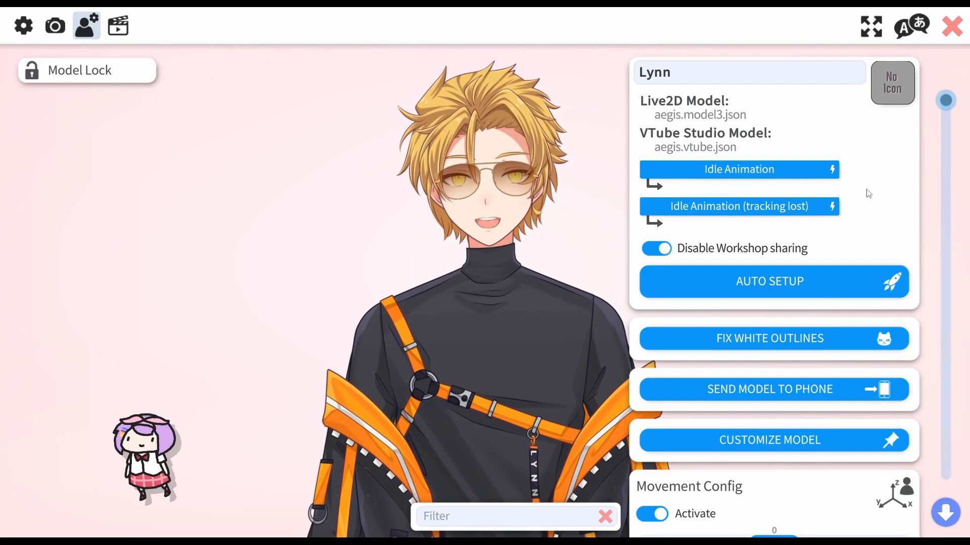
Set both the X and Z movement to 10 in the Movement Config
scroll(868, 187, "down", 3)
scroll(838, 283, "down", 2)
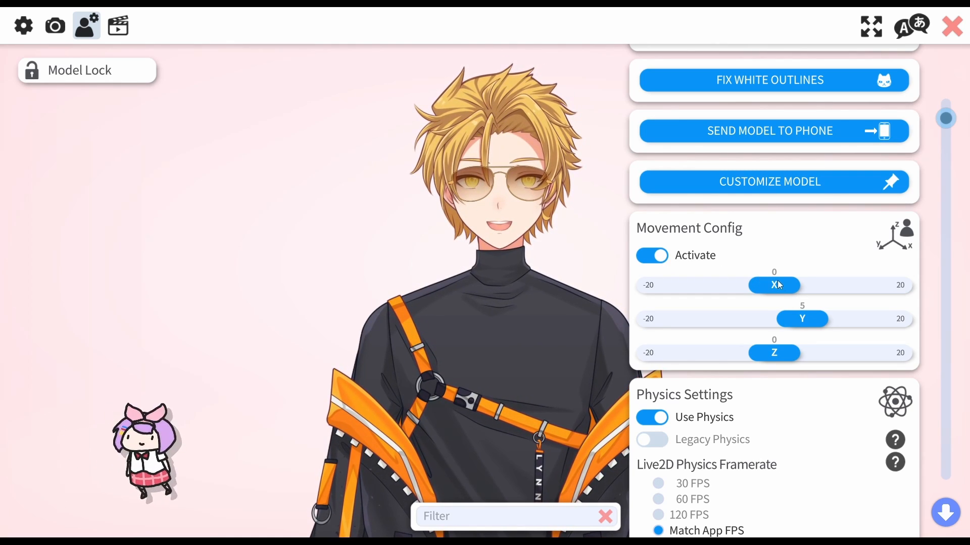
left_click_drag(784, 283, 846, 283)
left_click_drag(775, 353, 842, 347)
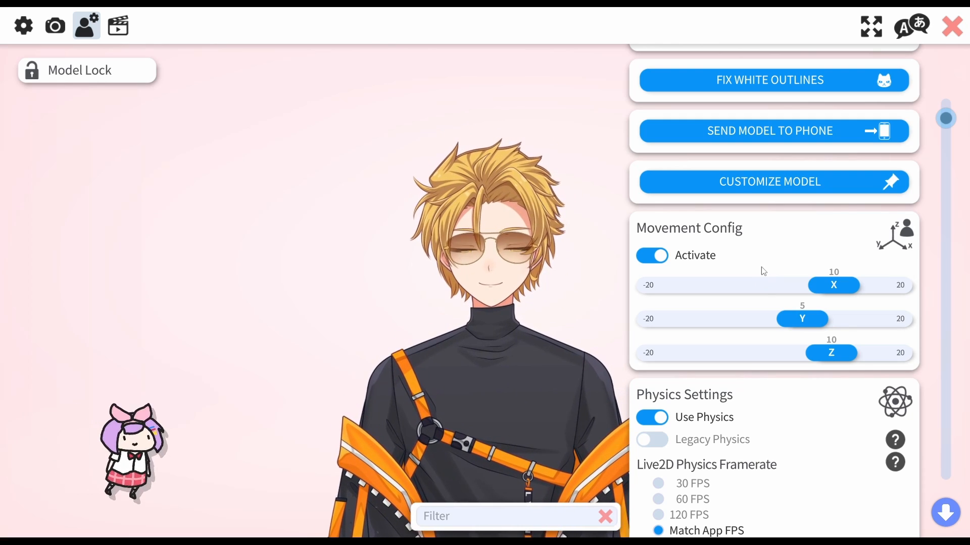
Return the X and Z movement to 0 in the Movement Config
left_click_drag(817, 286, 780, 285)
left_click_drag(791, 355, 783, 349)
left_click_drag(784, 285, 778, 286)
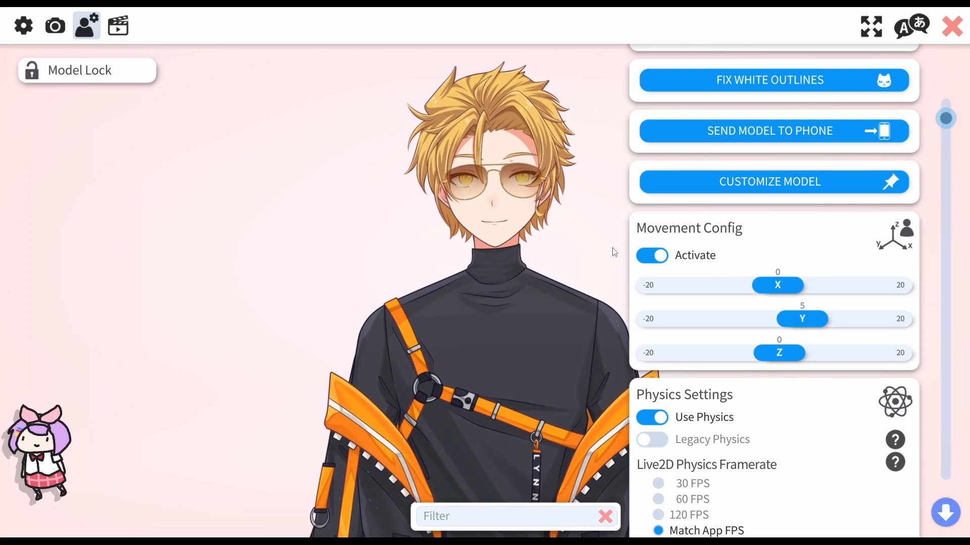
Set the Y movement to 15 in the Movement Config and deactivate the model's movement
left_click(644, 257)
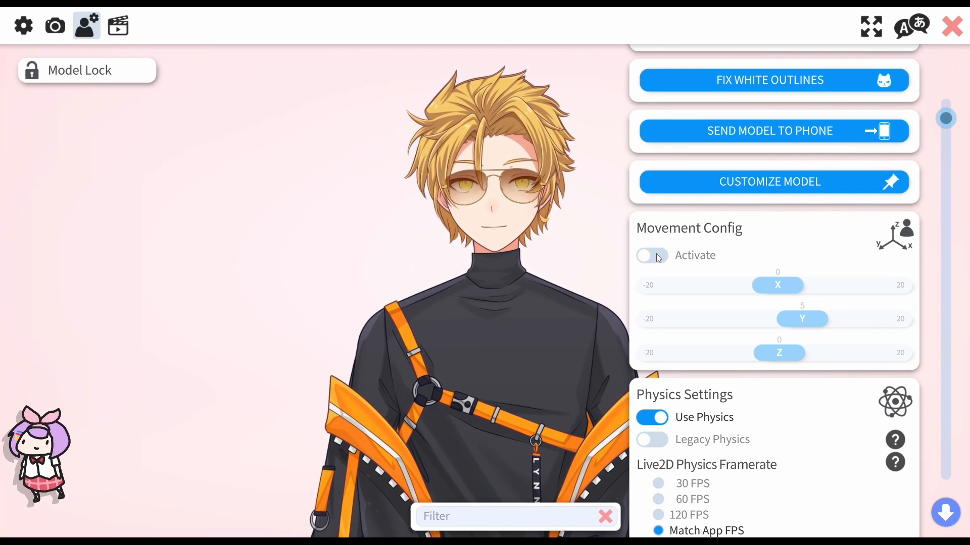
left_click(658, 256)
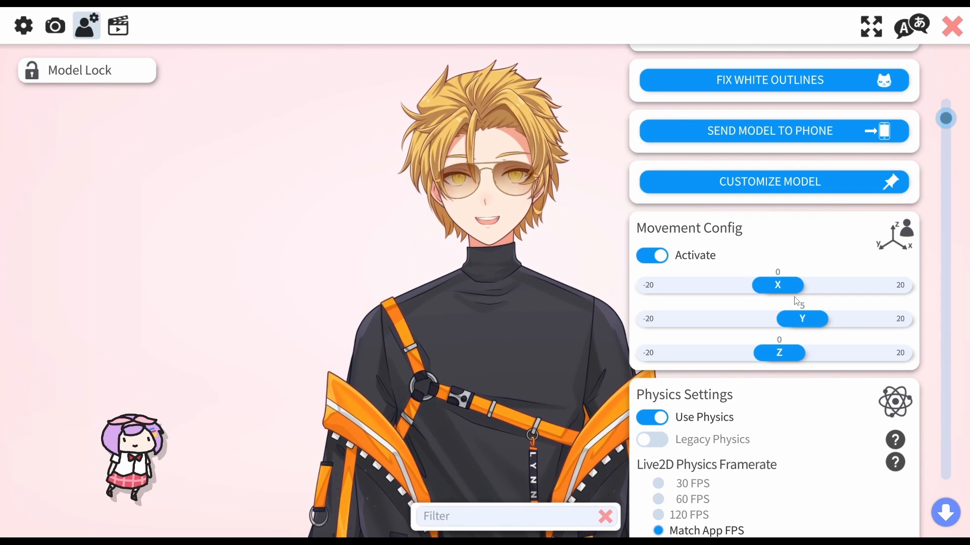
left_click_drag(813, 317, 874, 318)
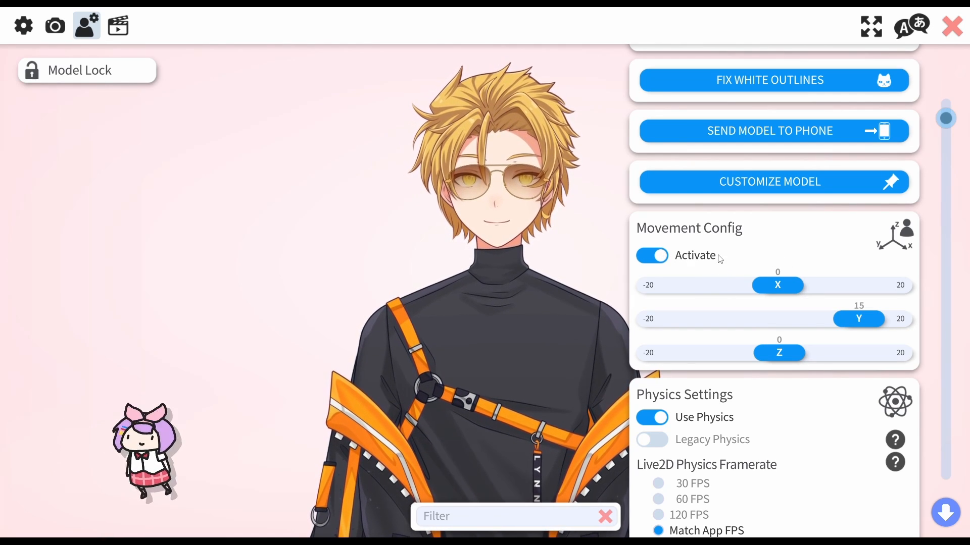
left_click(662, 256)
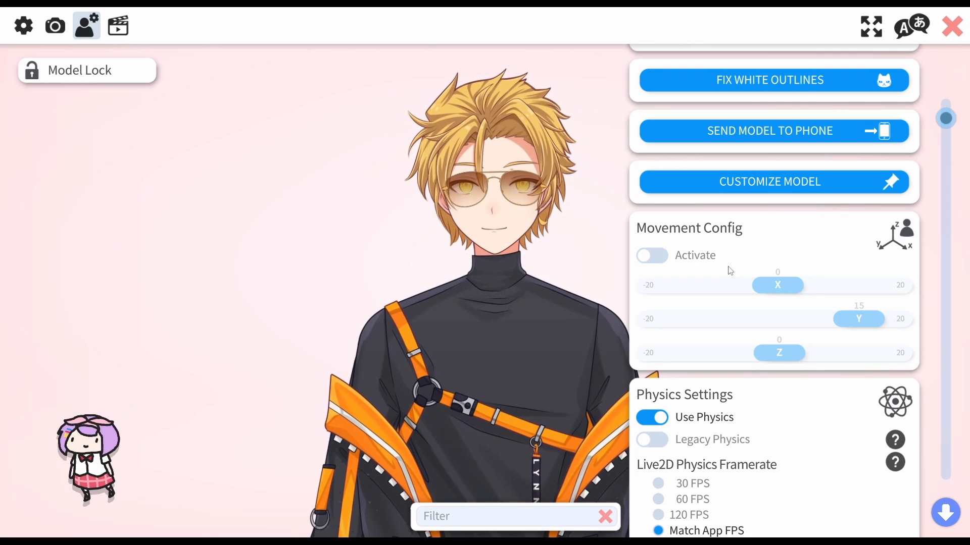
Try the wind strength at 100 in the Physics Settings and return it to 50
left_click_drag(791, 404, 814, 161)
left_click_drag(830, 215, 831, 180)
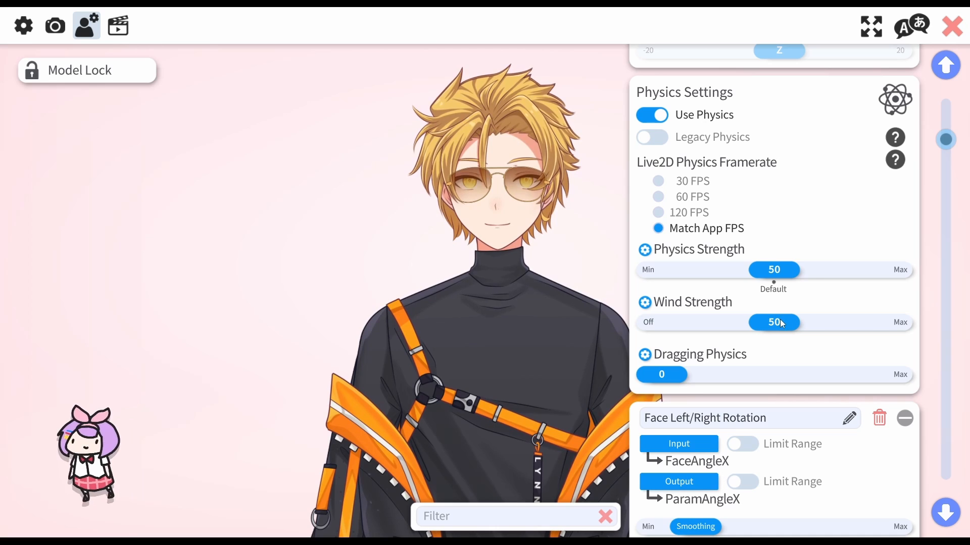
left_click_drag(782, 327, 889, 324)
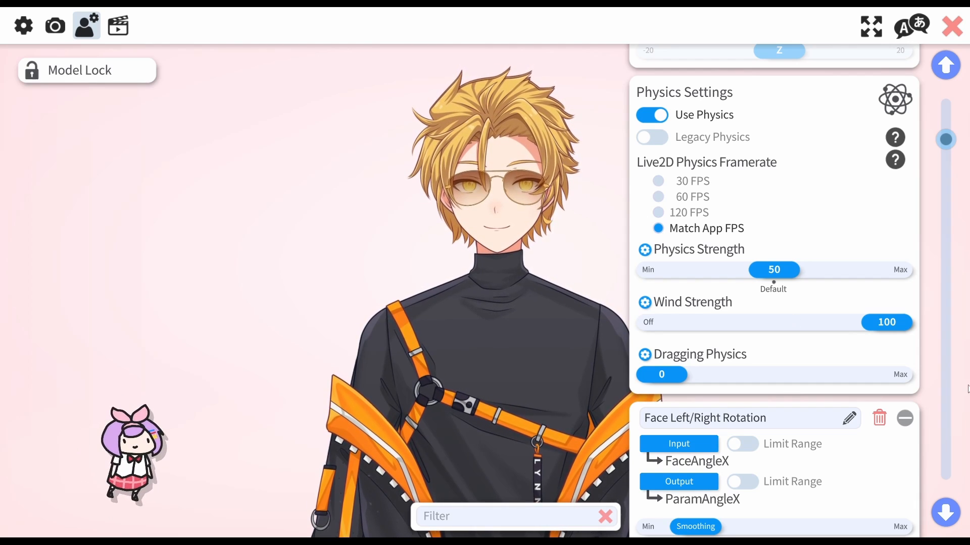
left_click_drag(875, 315, 768, 323)
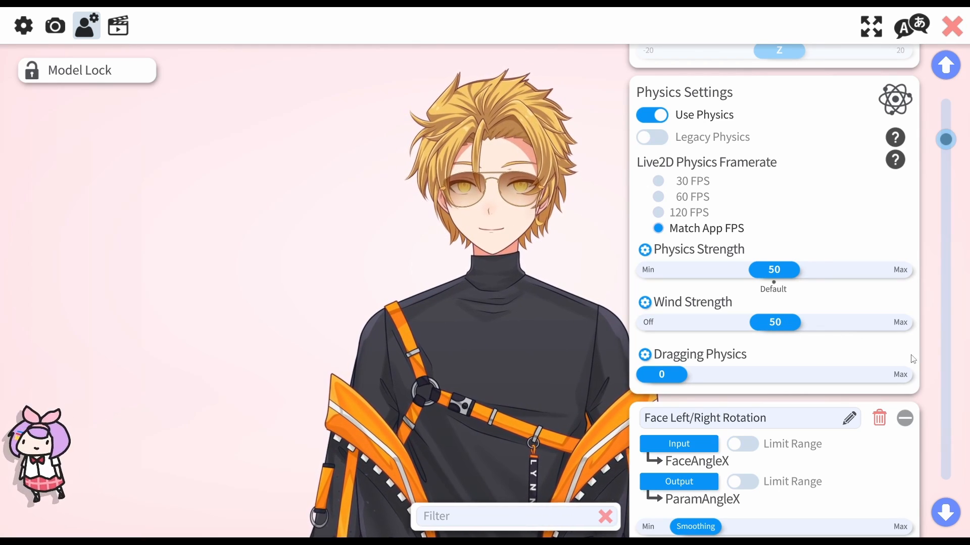
Set the input range of Face Left/Right Rotation to 20 and -20
scroll(894, 331, "down", 1)
scroll(894, 332, "down", 5)
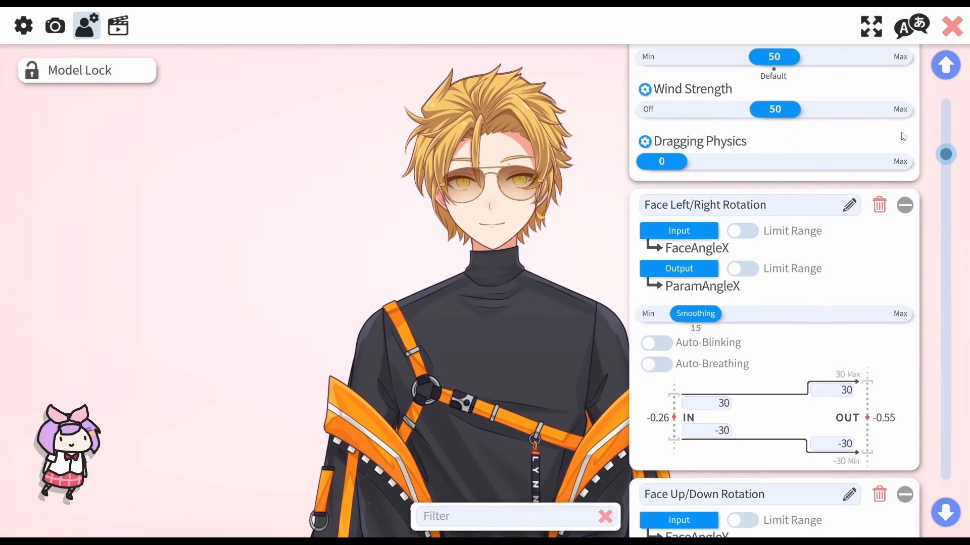
scroll(875, 252, "down", 1)
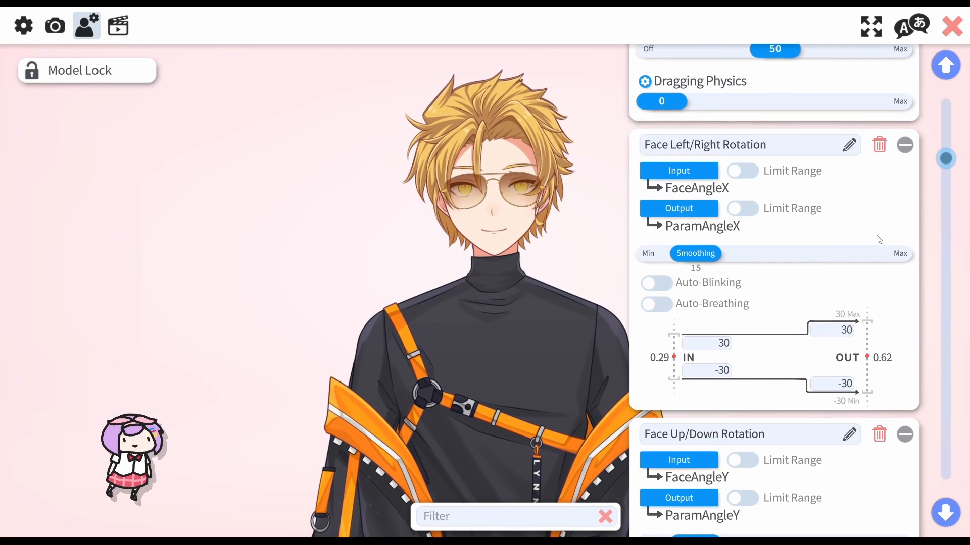
scroll(876, 237, "down", 1)
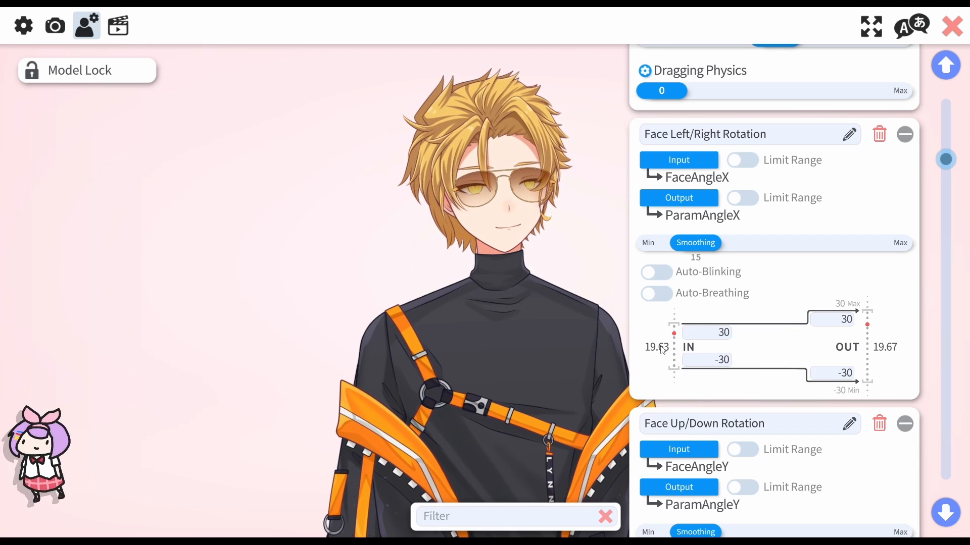
left_click(727, 334)
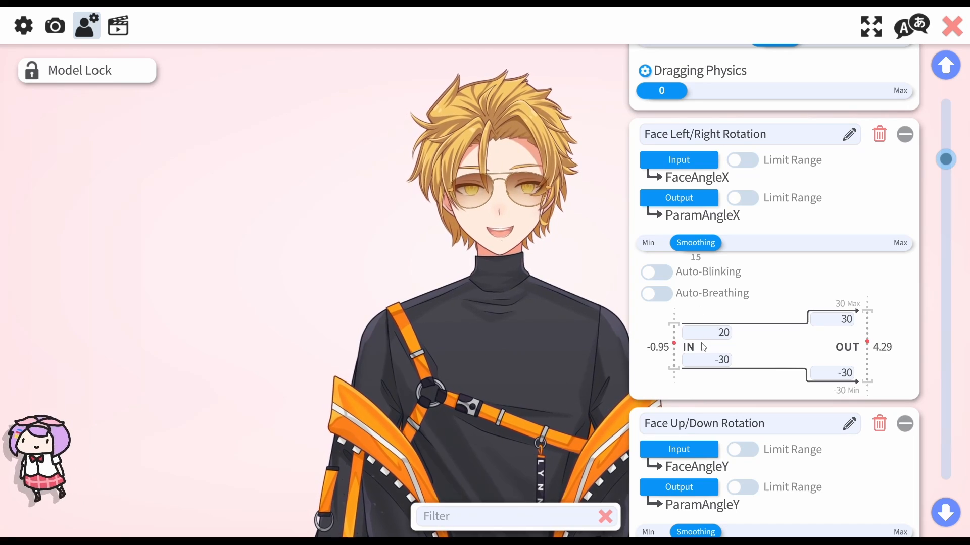
left_click(724, 360)
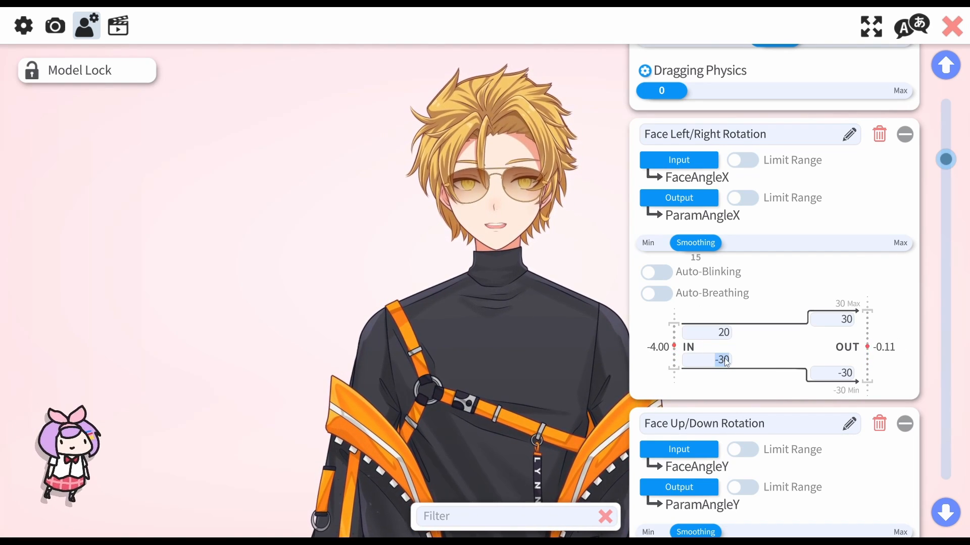
type("-20")
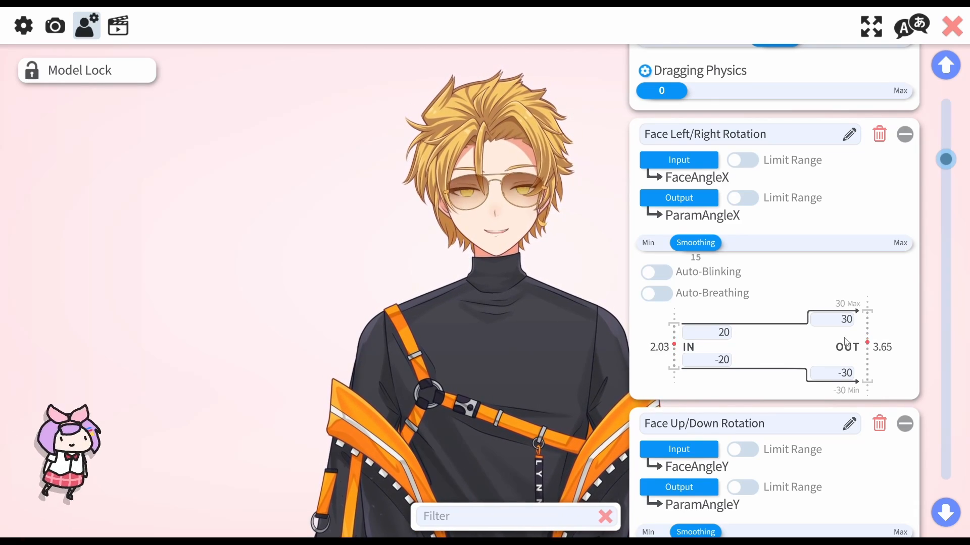
Set the input range of Face Up/Down Rotation to 15 and -15
left_click_drag(843, 480, 848, 218)
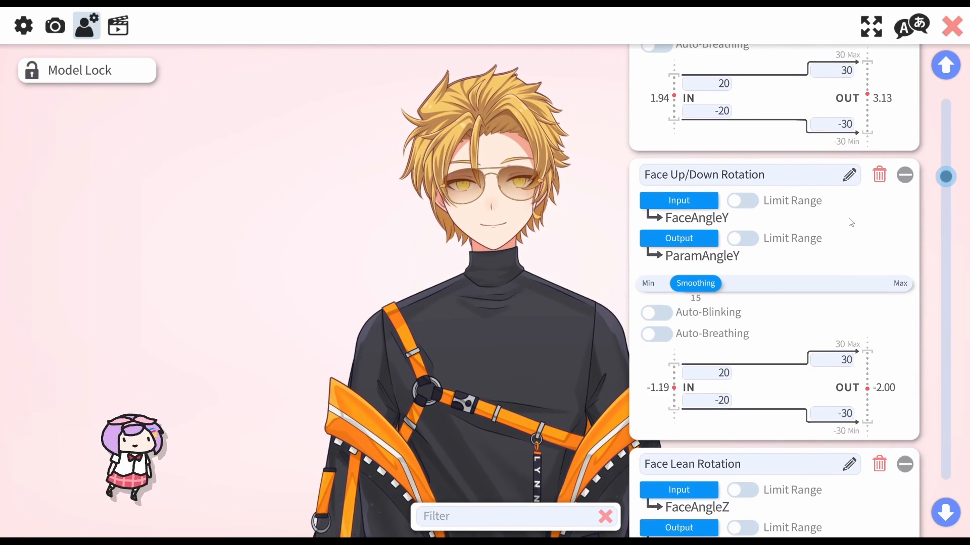
left_click_drag(794, 310, 794, 282)
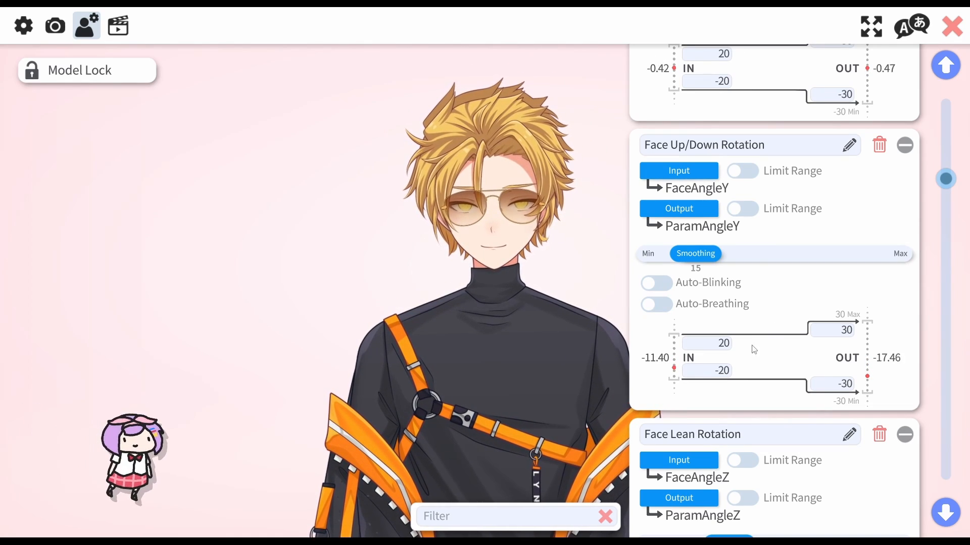
left_click(724, 371)
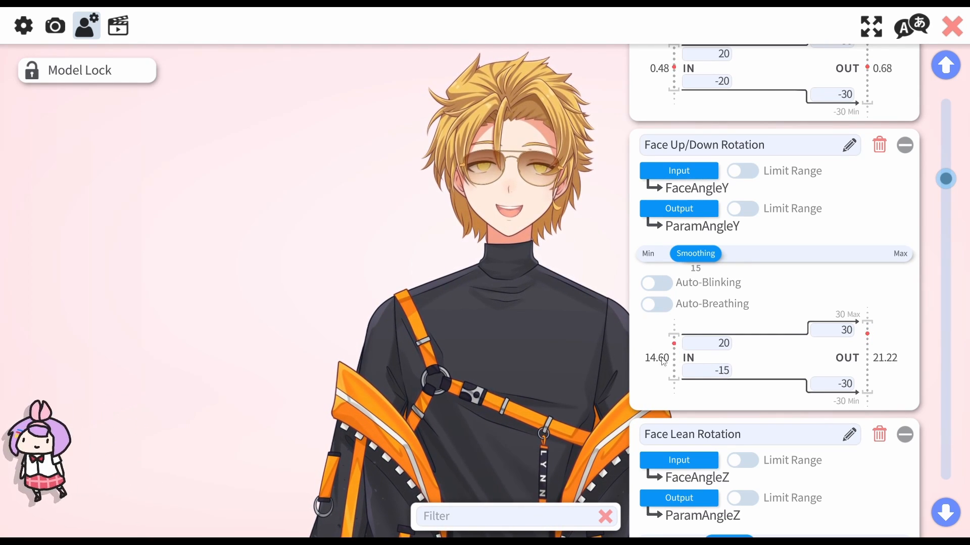
left_click(711, 347)
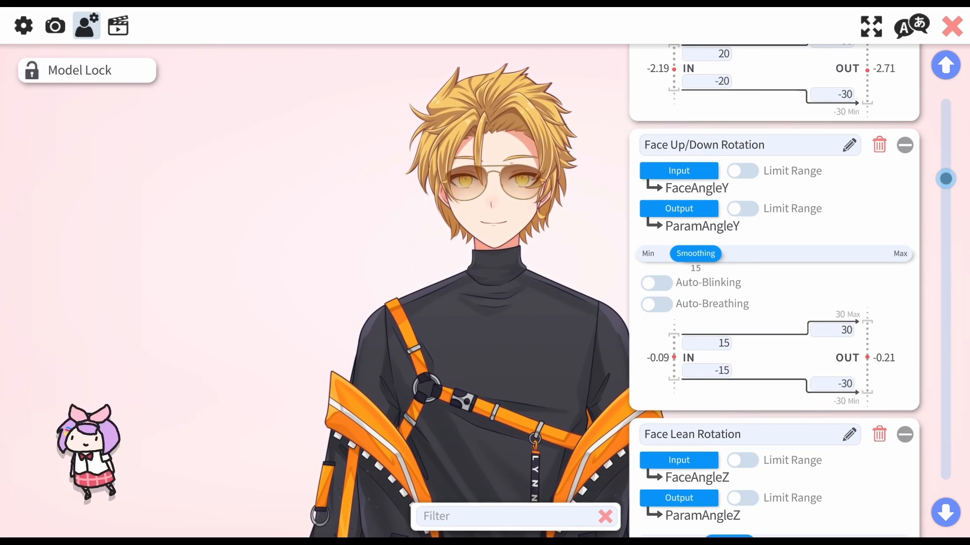
Set the input range of Face Lean Rotation to 20 and -20
scroll(770, 310, "down", 5)
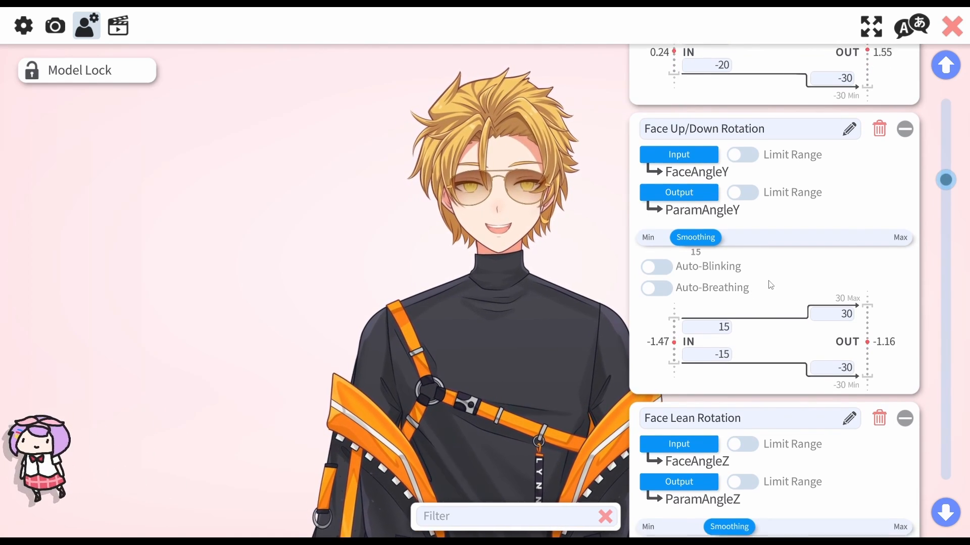
scroll(832, 387, "down", 5)
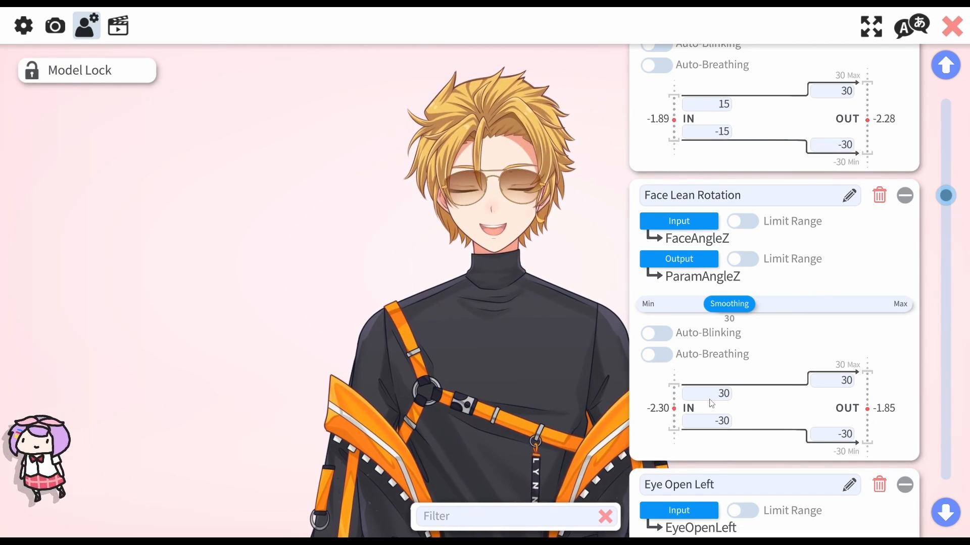
left_click(713, 398)
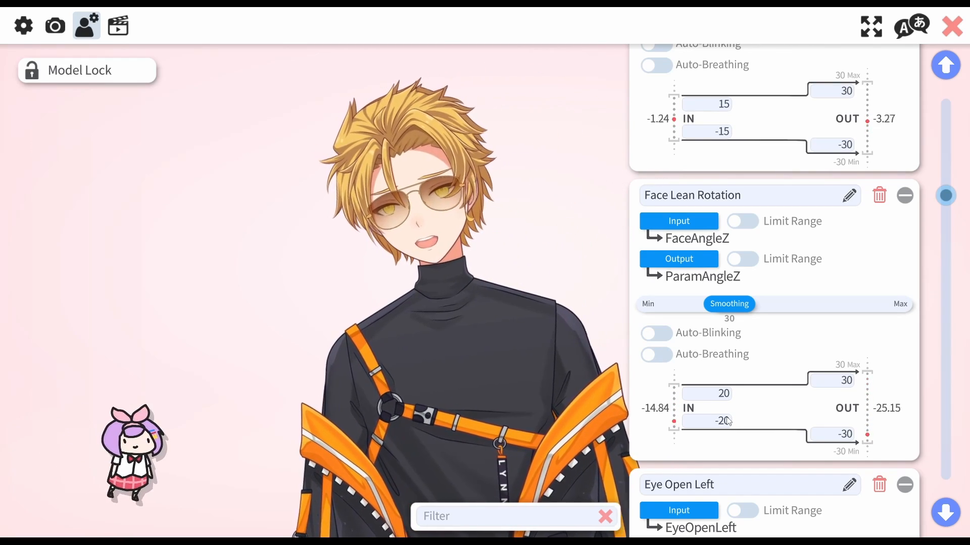
Set the upper input value of Eye Open Left to 0.5
left_click_drag(759, 439, 775, 267)
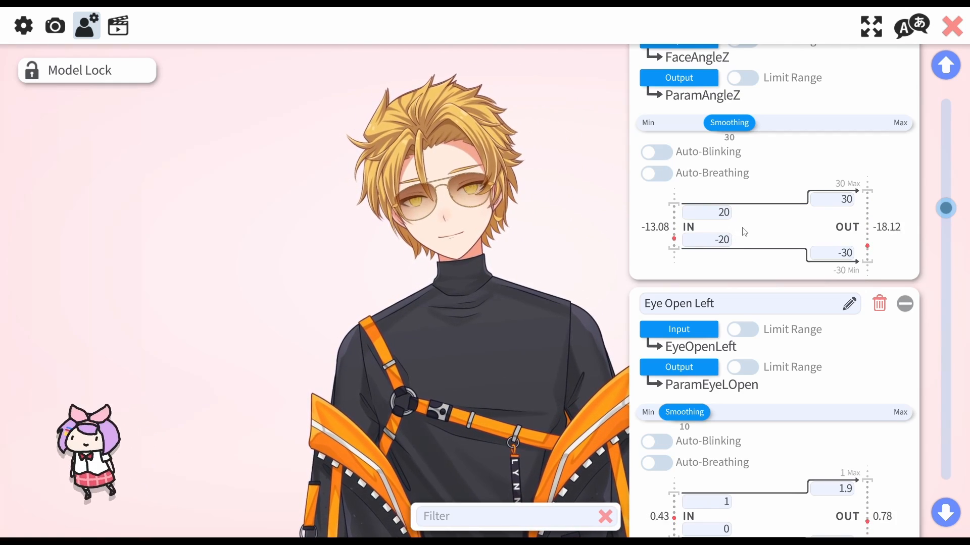
scroll(734, 274, "down", 3)
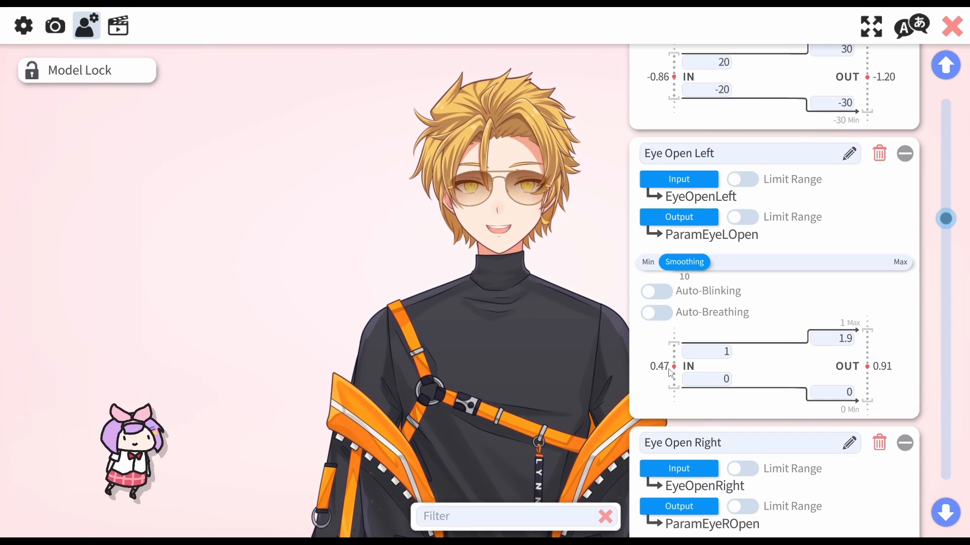
left_click(724, 358)
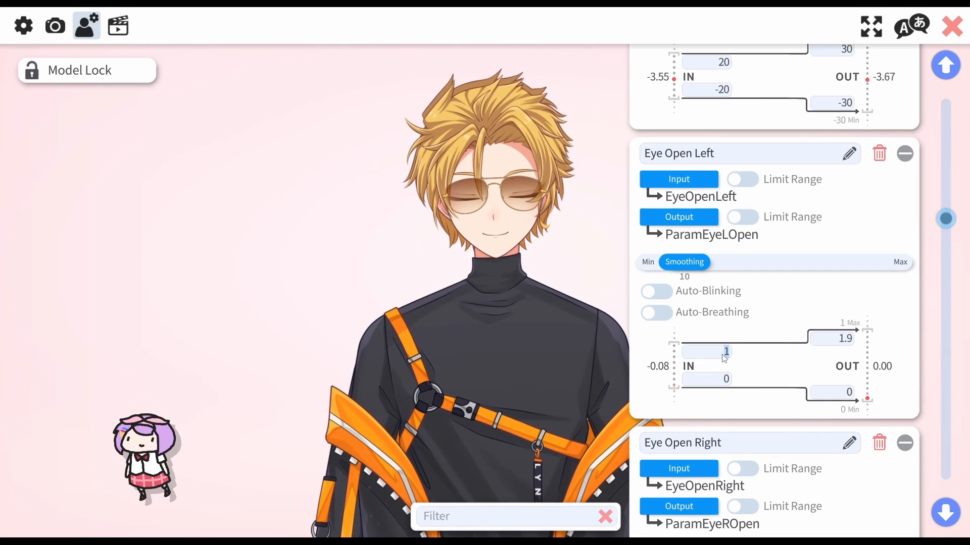
type("0.5")
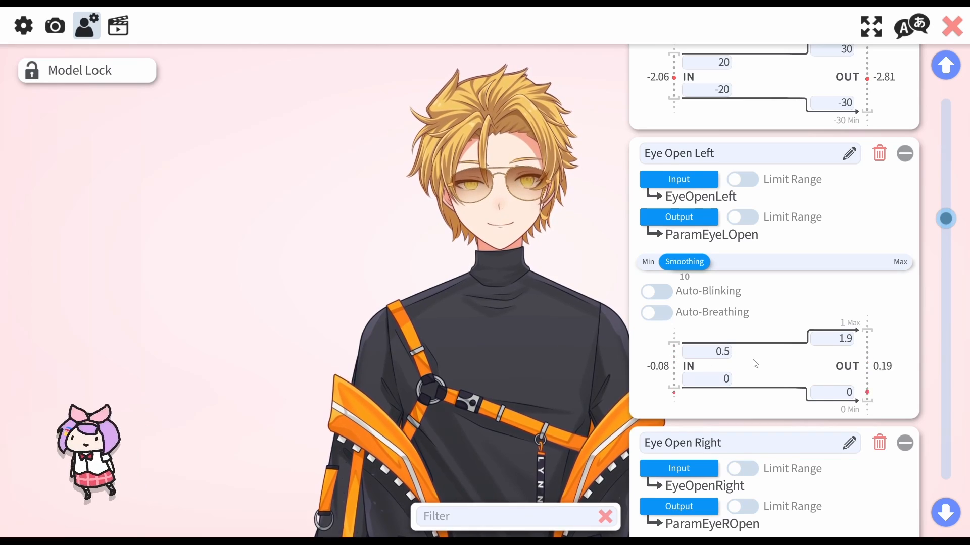
Set both the upper input and the upper output value of Eye Open Left to 1
scroll(753, 315, "down", 1)
scroll(753, 315, "down", 4)
scroll(835, 333, "up", 3)
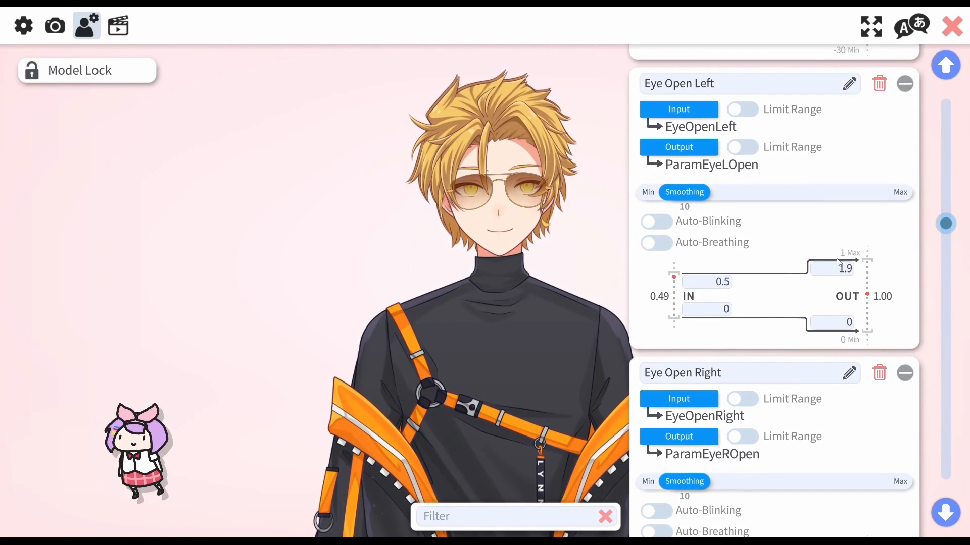
left_click(742, 281)
type("1")
left_click(854, 269)
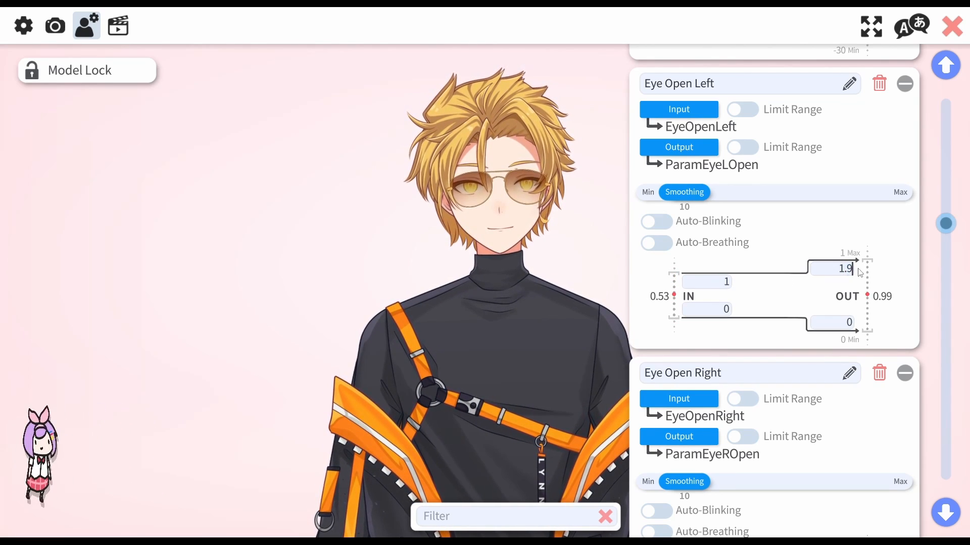
key("BackSpace")
key("BackSpace")
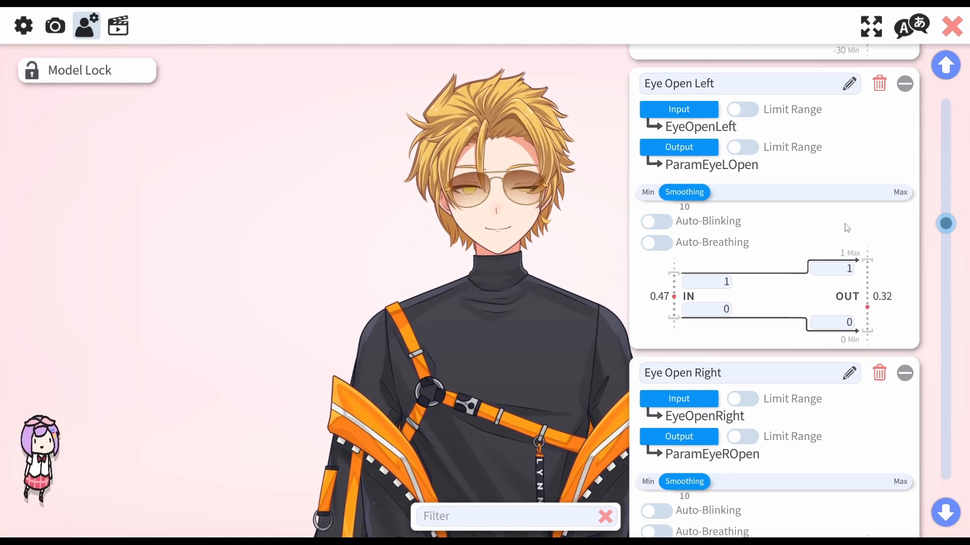
Lower the upper input value of Eye Open Left to 0.5, keeping its output range
scroll(758, 300, "down", 1)
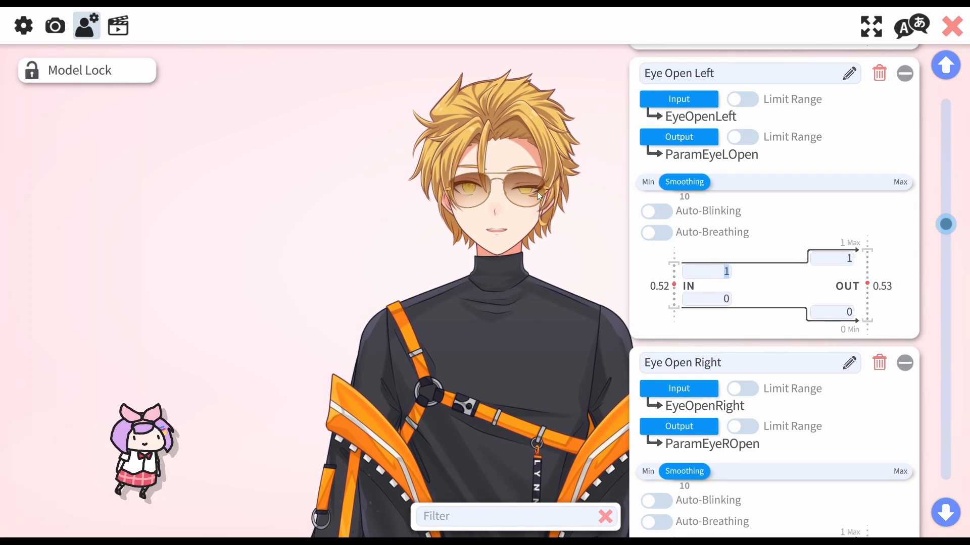
type("0.5")
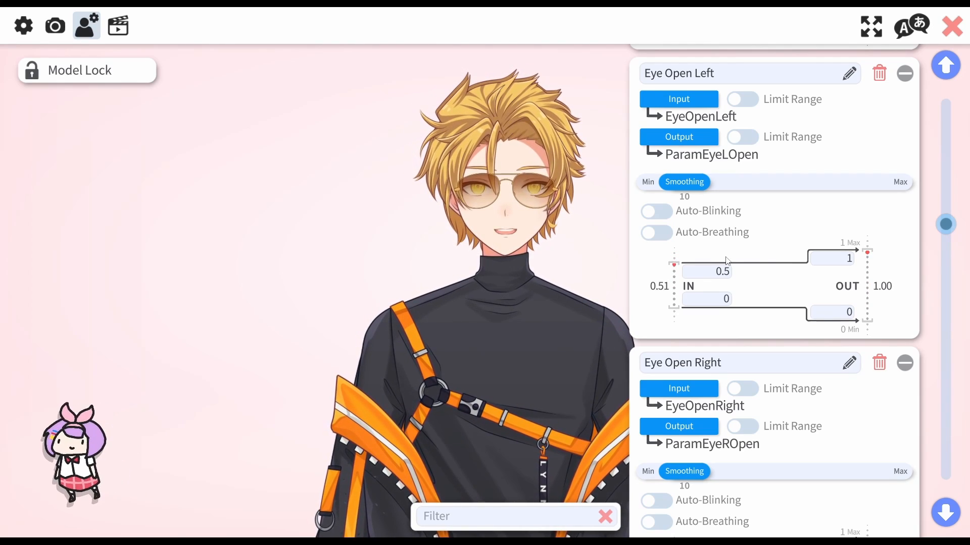
Examine the input and output ranges of Eye Open Right
mouse_move(761, 278)
left_mouse_down()
mouse_move(776, 264)
mouse_move(784, 143)
mouse_move(734, 225)
mouse_move(759, 262)
left_mouse_up()
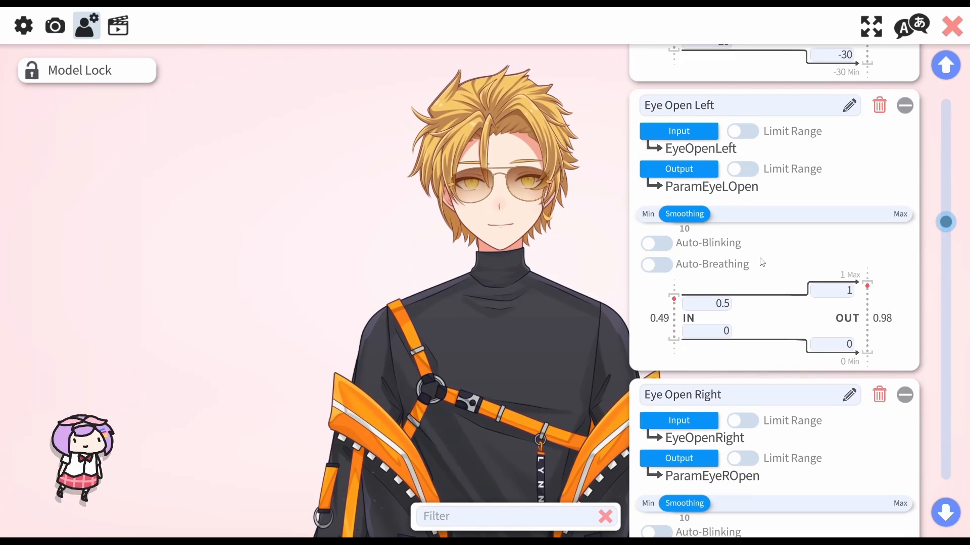
scroll(768, 268, "down", 4)
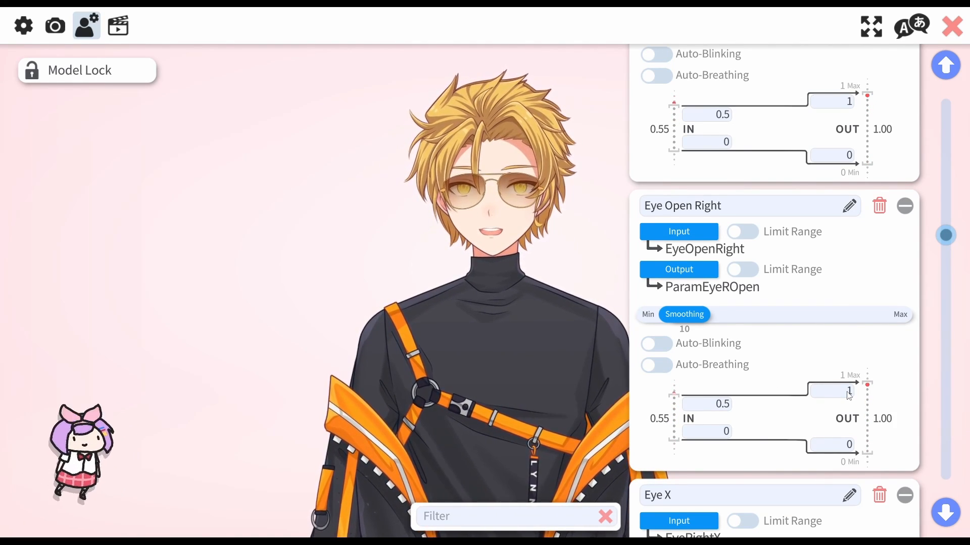
scroll(821, 350, "down", 1)
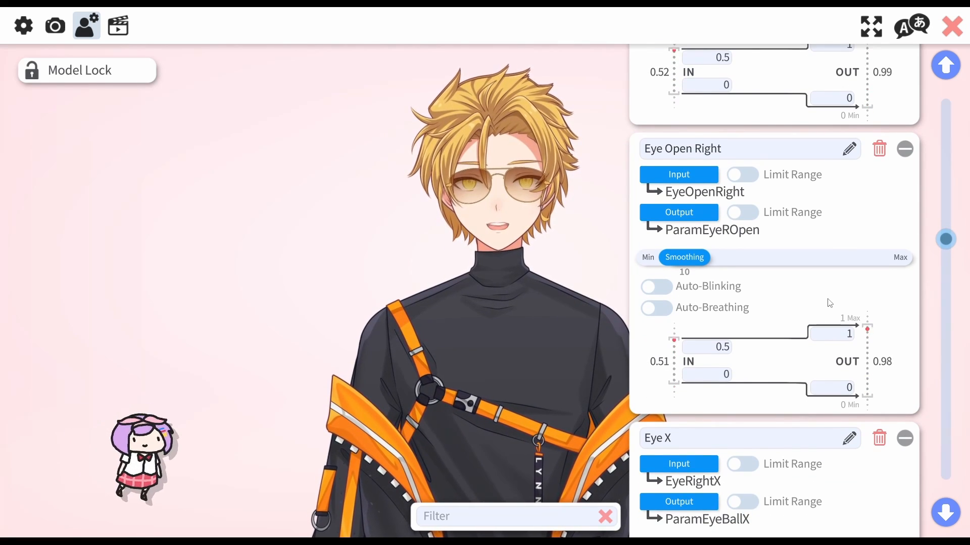
Set the upper input value to 0.8 and the lower input value to -0.8 for both Eye X and Eye Y
scroll(830, 302, "down", 1)
scroll(836, 353, "down", 2)
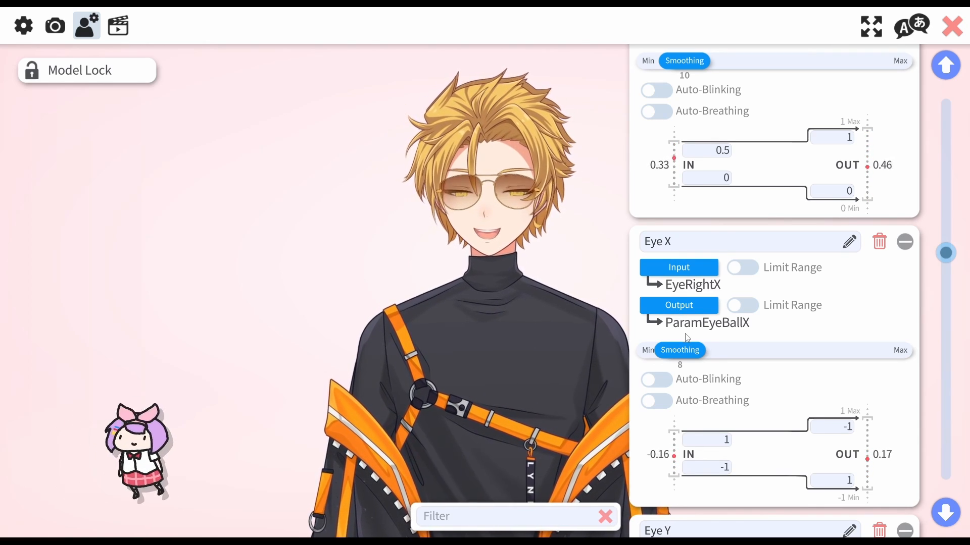
scroll(787, 349, "down", 3)
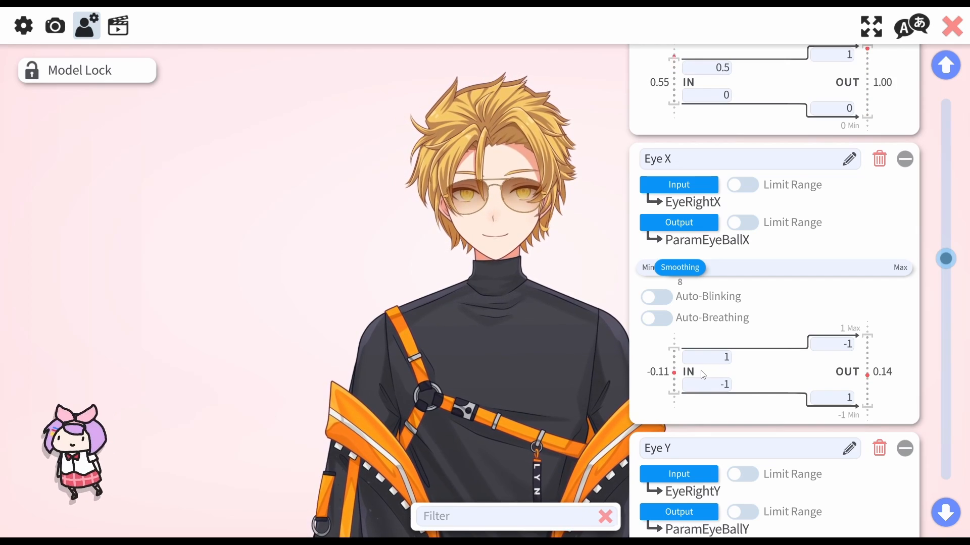
left_click(717, 360)
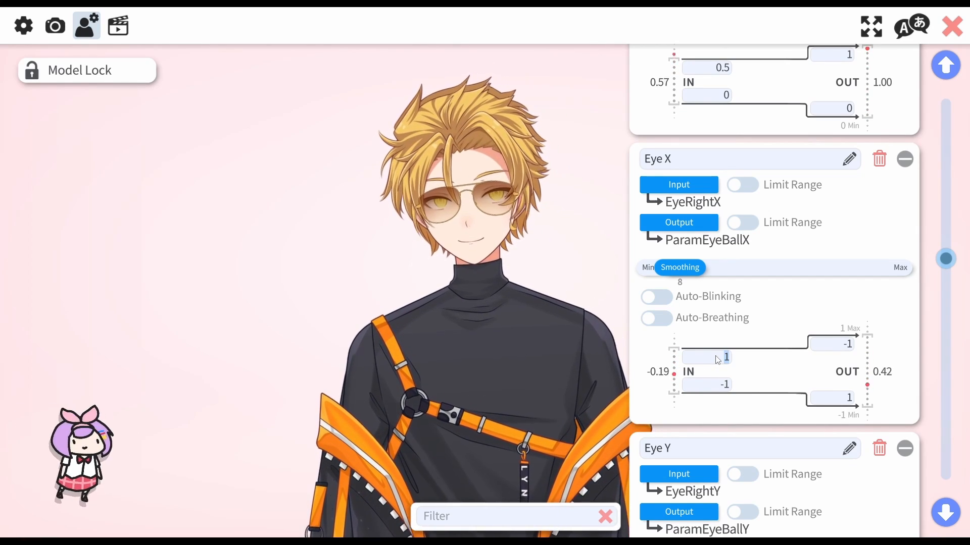
type("0.8")
left_click(722, 386)
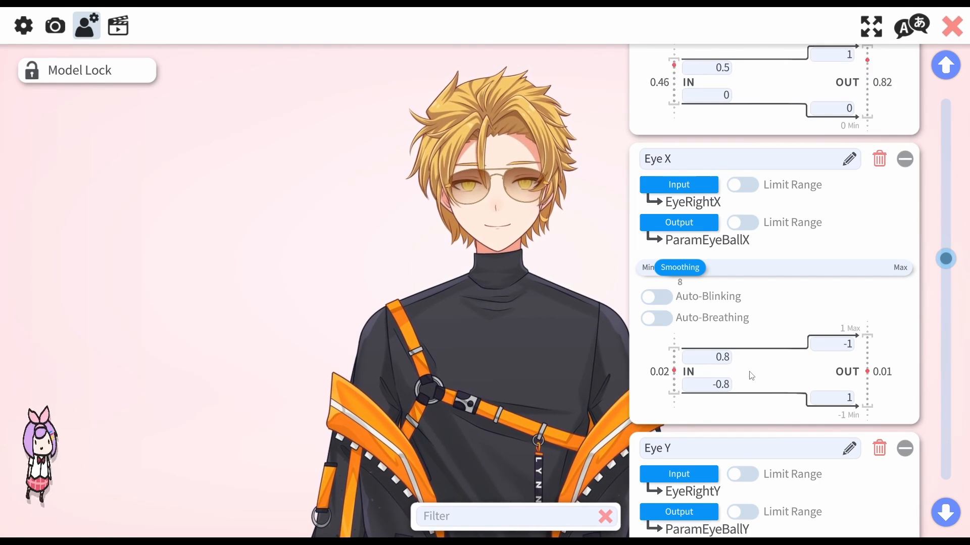
scroll(754, 377, "down", 5)
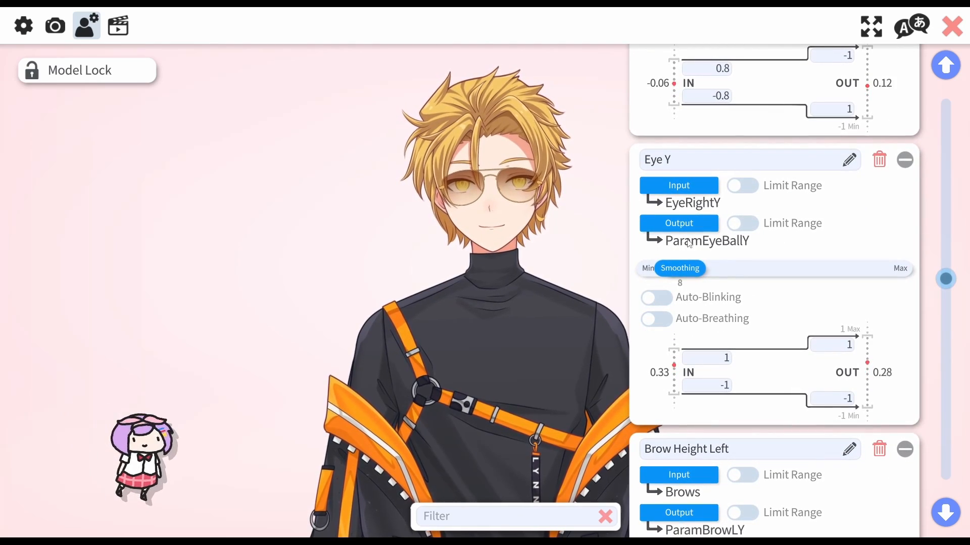
left_click(719, 359)
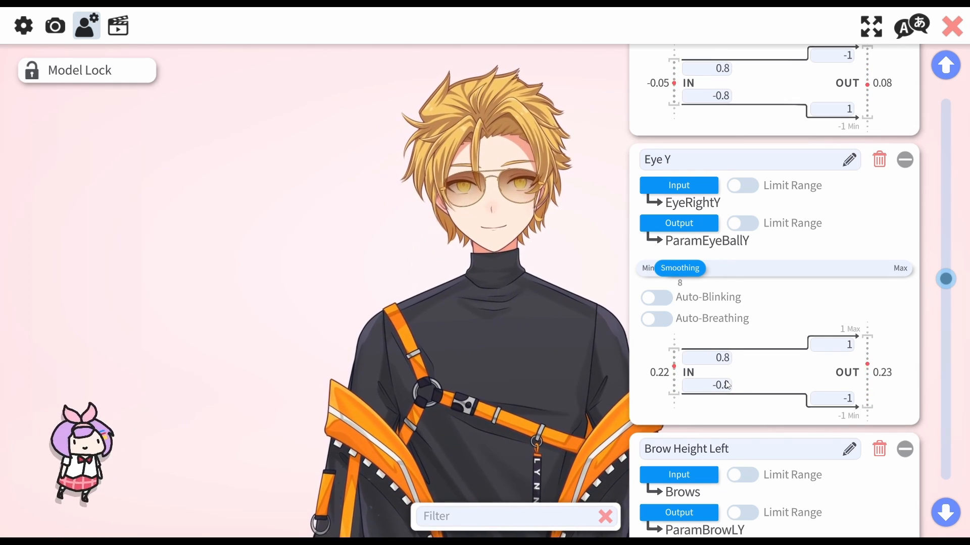
Set the upper input value of Brow Height Left and Brow Form Left to 0.8
scroll(773, 423, "down", 5)
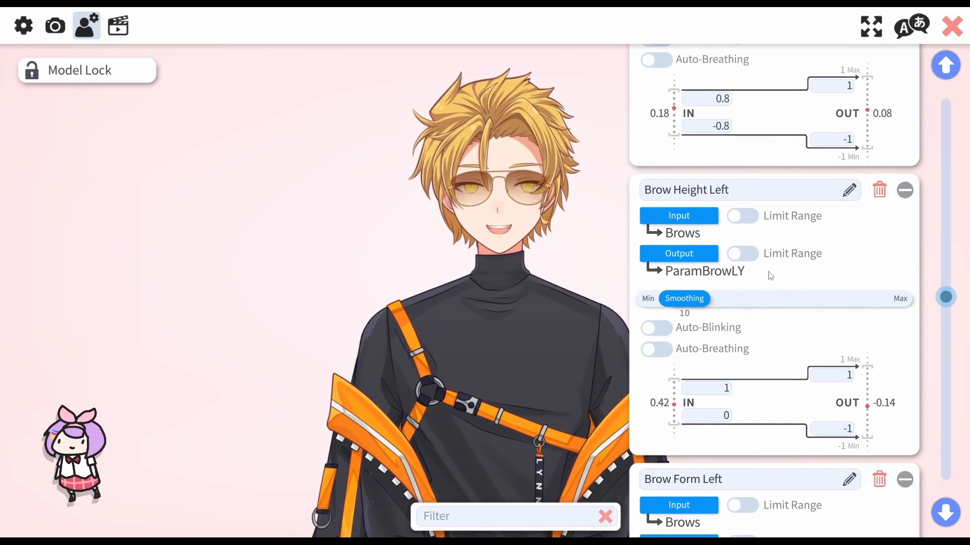
scroll(793, 273, "down", 1)
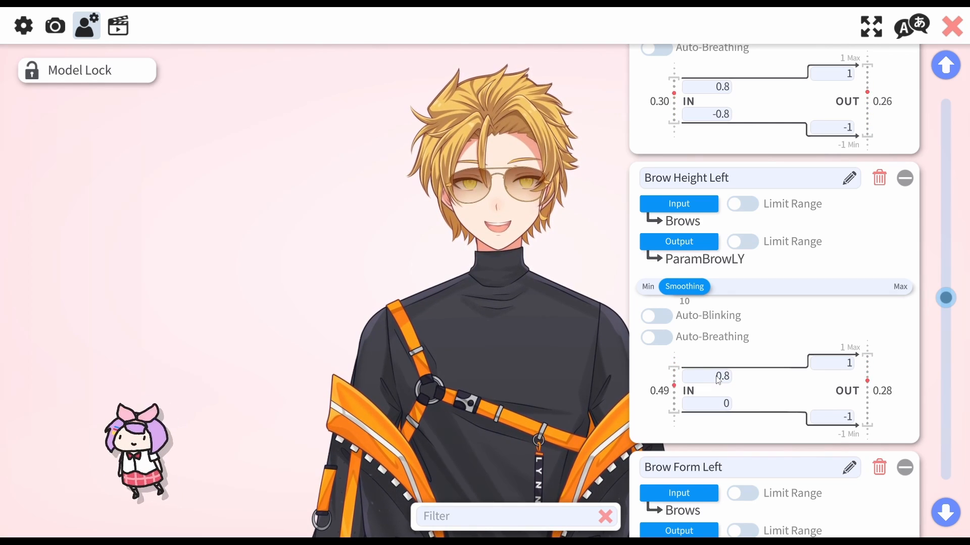
scroll(735, 381, "down", 3)
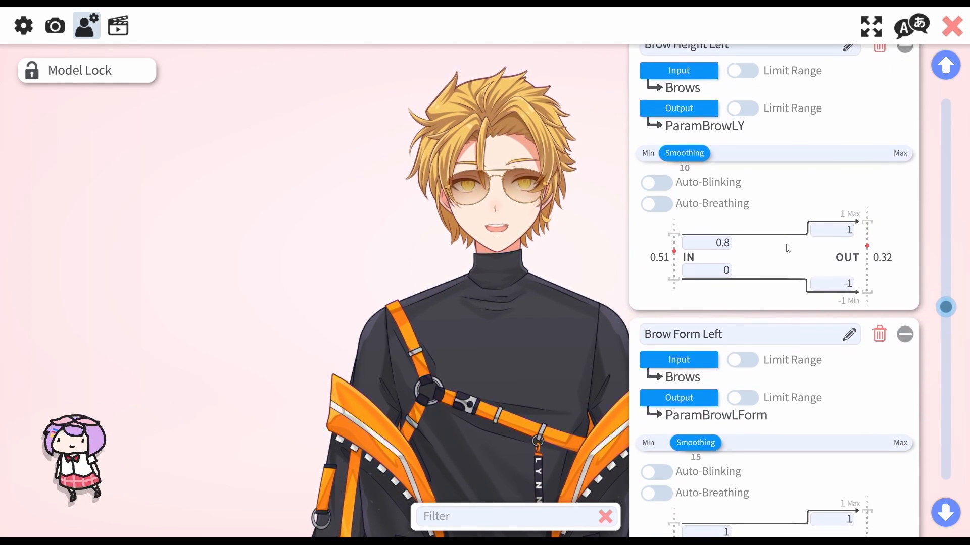
scroll(783, 251, "down", 2)
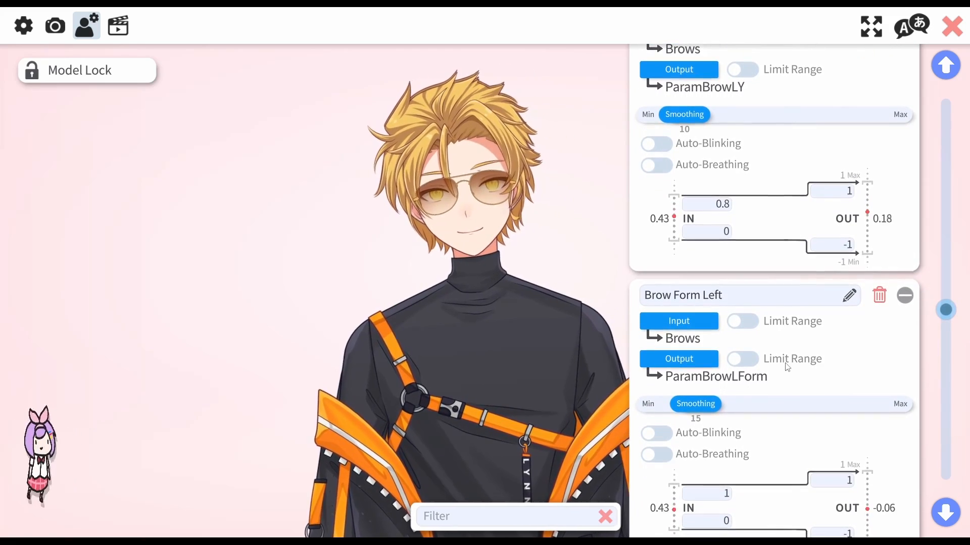
scroll(798, 342, "down", 1)
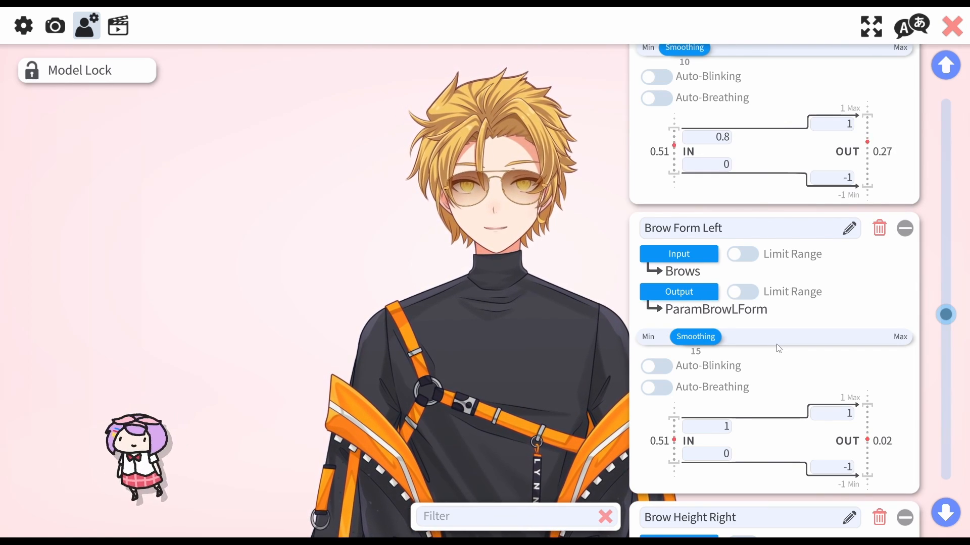
scroll(788, 303, "down", 1)
scroll(773, 283, "down", 1)
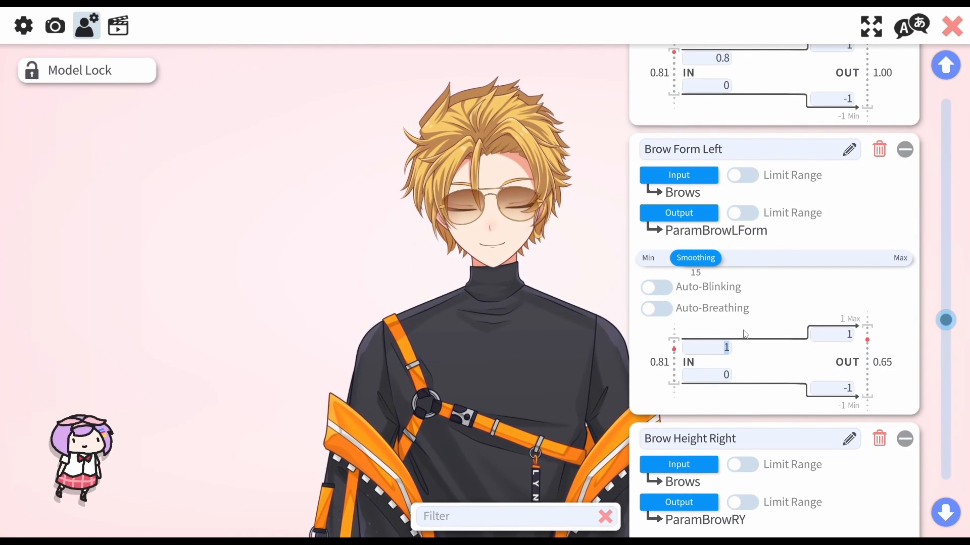
type("0.8")
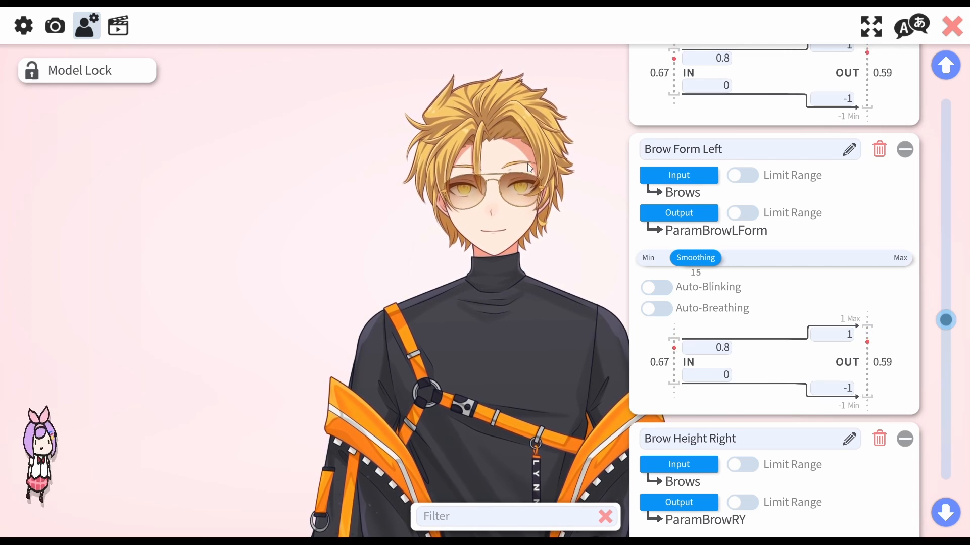
Set the upper input value of Brow Height Right and Brow Form Right to 0.8
scroll(762, 286, "down", 4)
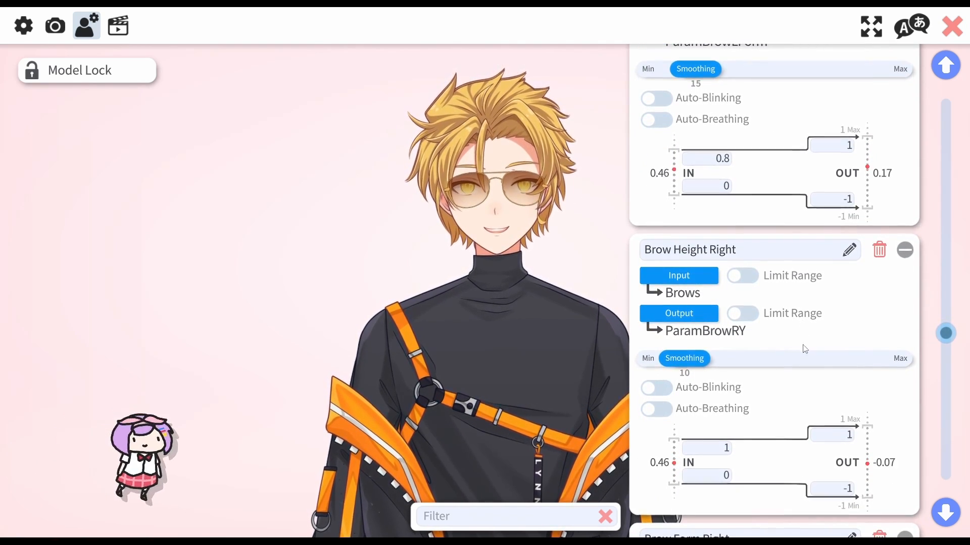
scroll(803, 321, "down", 1)
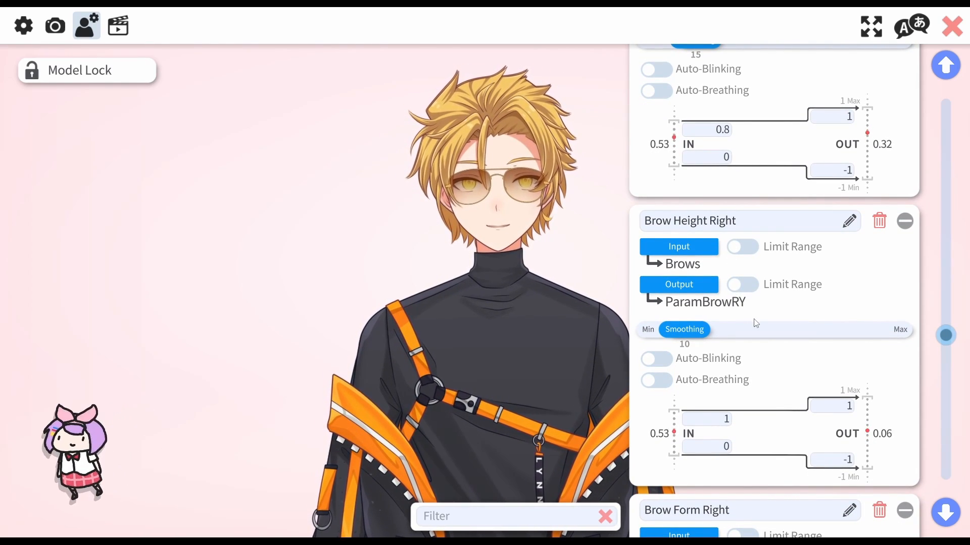
scroll(755, 321, "up", 2)
left_click_drag(750, 325, 728, 338)
left_click_drag(760, 204, 751, 70)
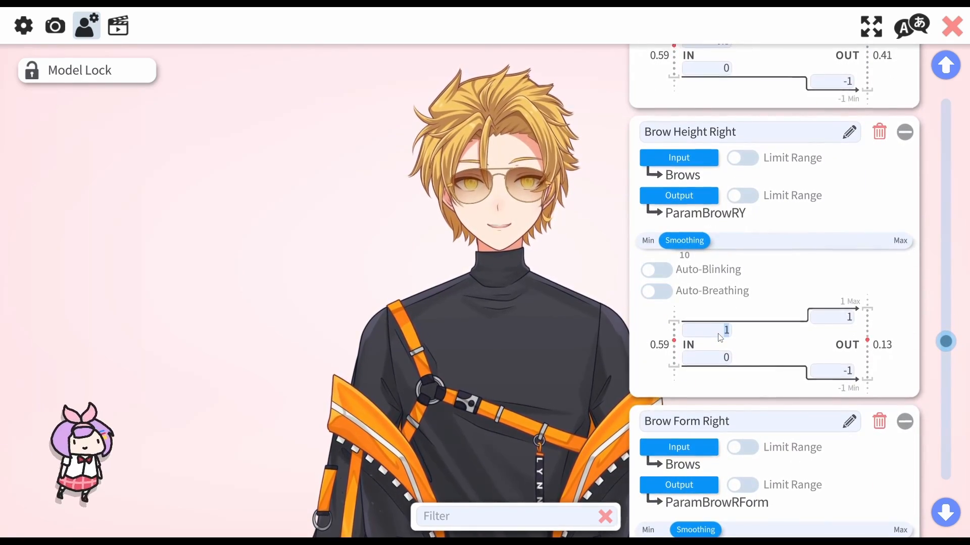
left_click(720, 335)
type("0.8")
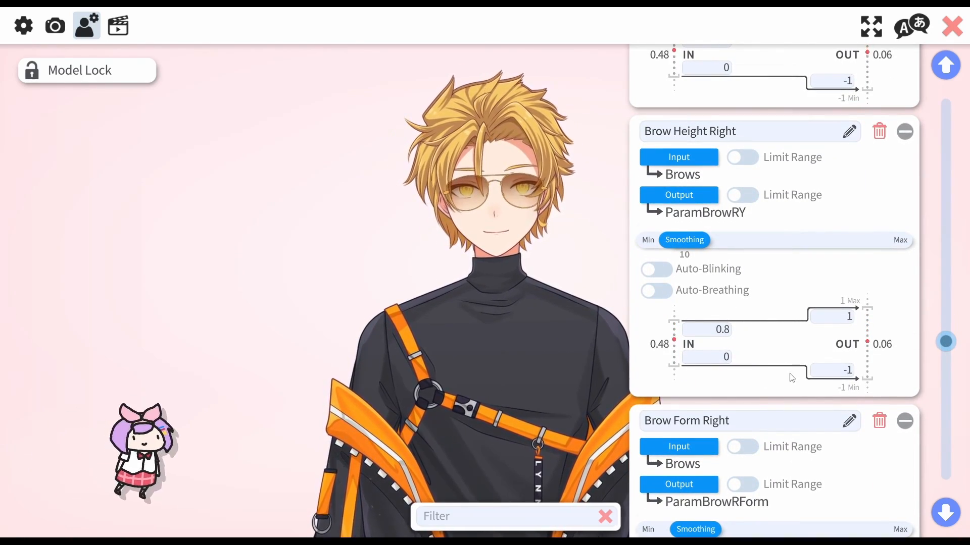
scroll(734, 459, "down", 3)
left_click(727, 460)
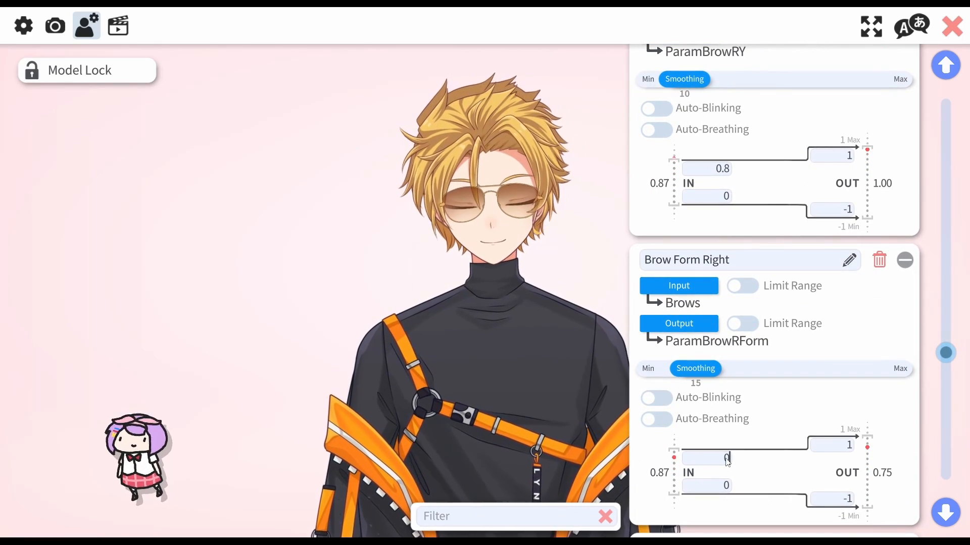
Set the upper input value of Mouth Smile to 0.8 and its lower input value to 0.2
scroll(747, 462, "down", 5)
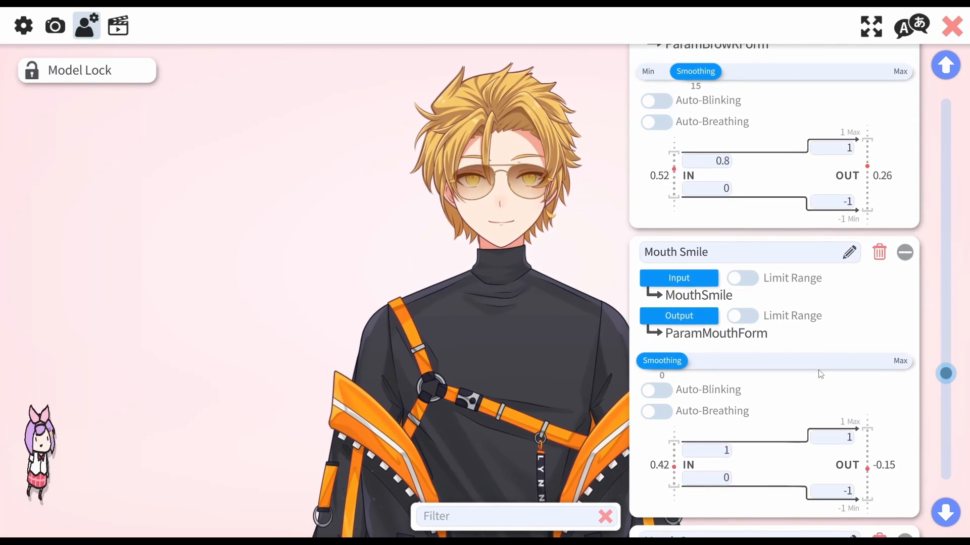
left_click_drag(822, 368, 826, 274)
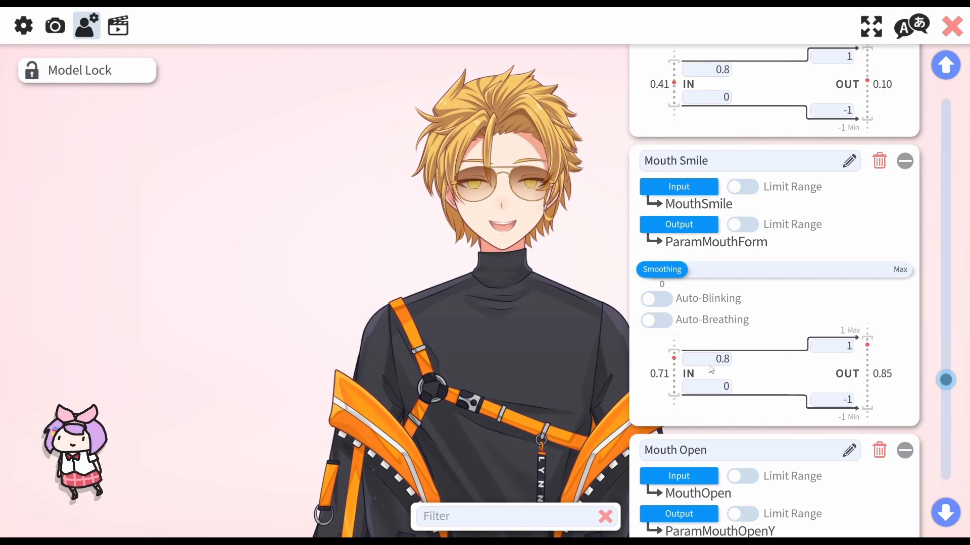
left_click(727, 388)
type("0.2")
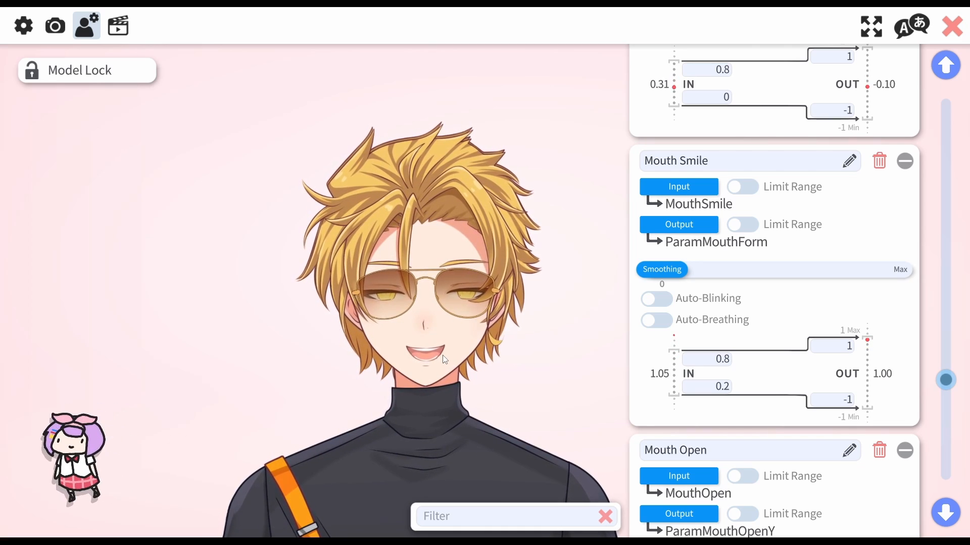
Raise the upper input value of Mouth Smile to 1.2 after trying 1
left_click(716, 359)
type("1")
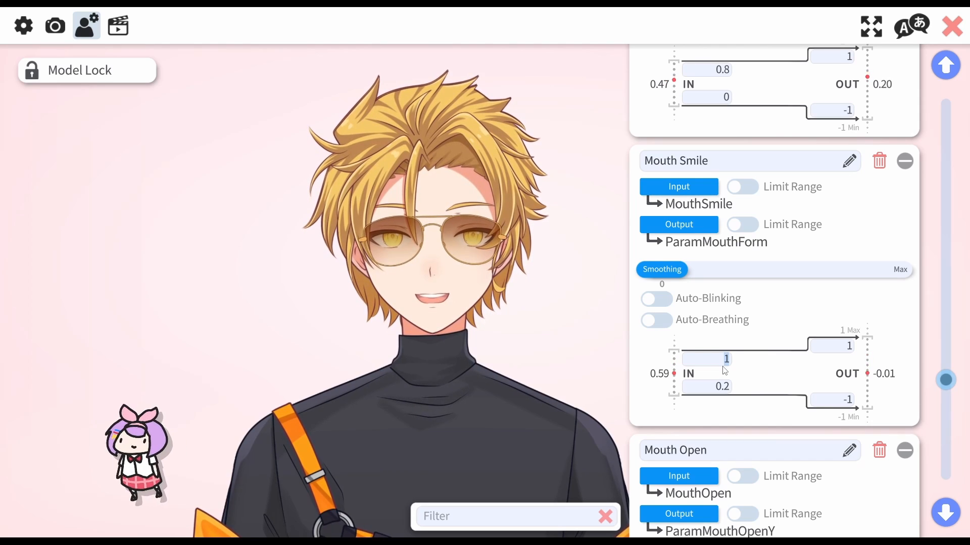
type(".2")
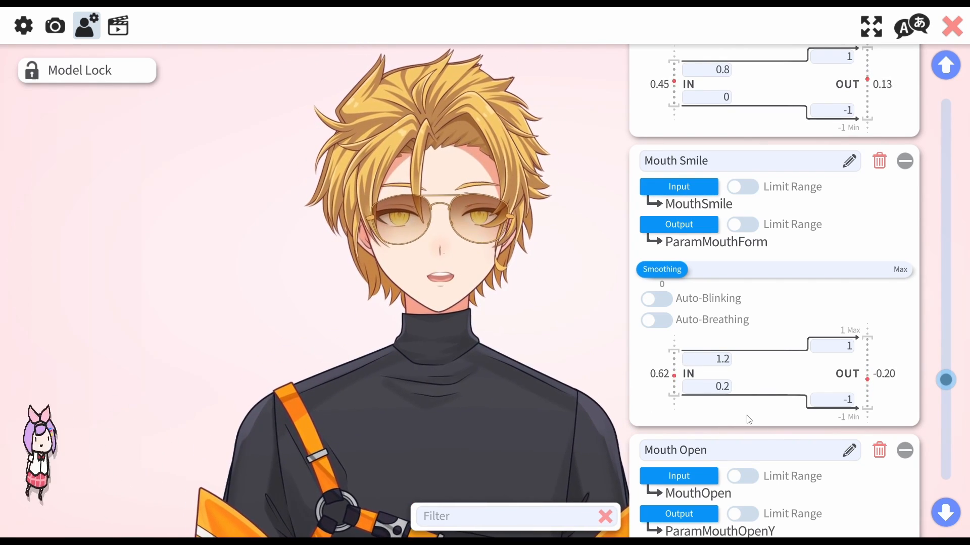
Change the input face tracking parameter of Mouth Smile to VoiceFrequencyPlusMouthSmile
scroll(753, 418, "down", 3)
scroll(759, 276, "down", 1)
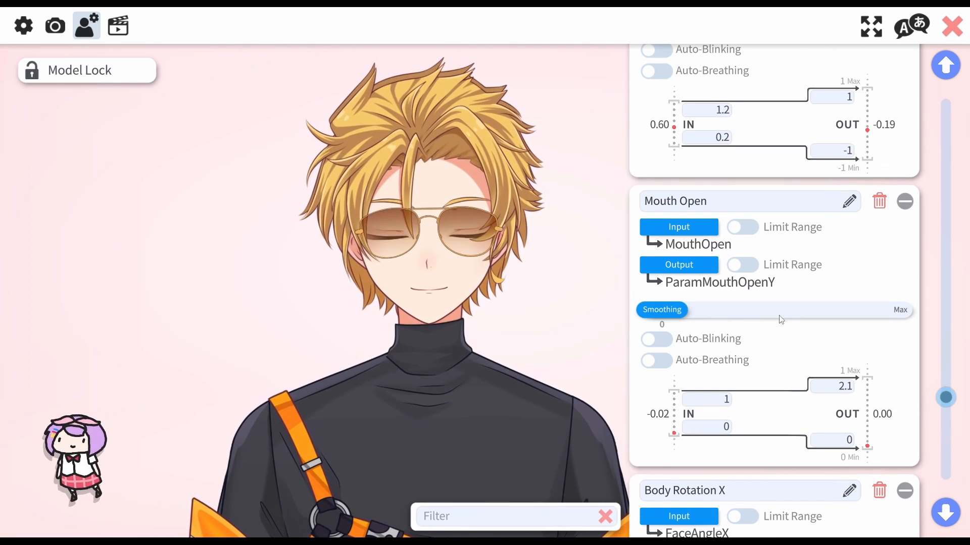
scroll(779, 275, "down", 1)
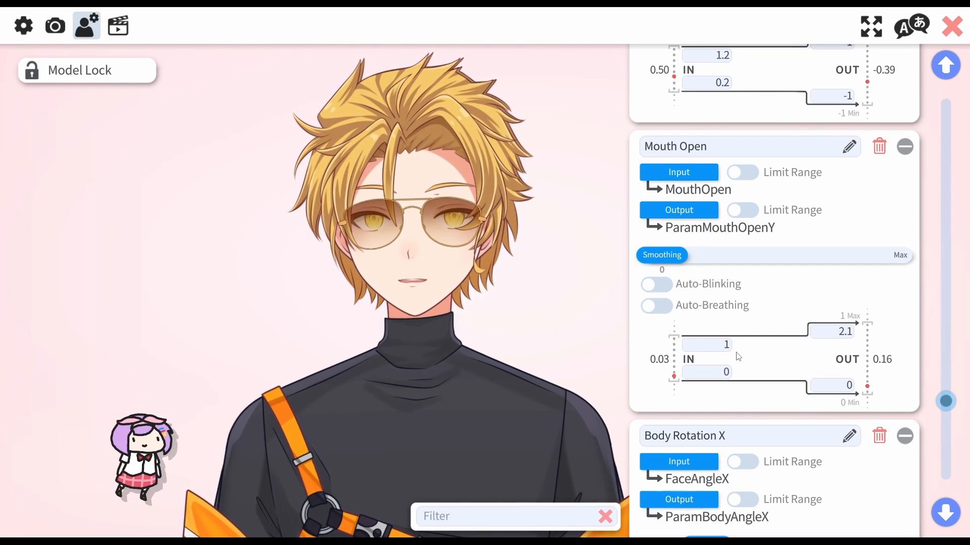
scroll(754, 429, "up", 5)
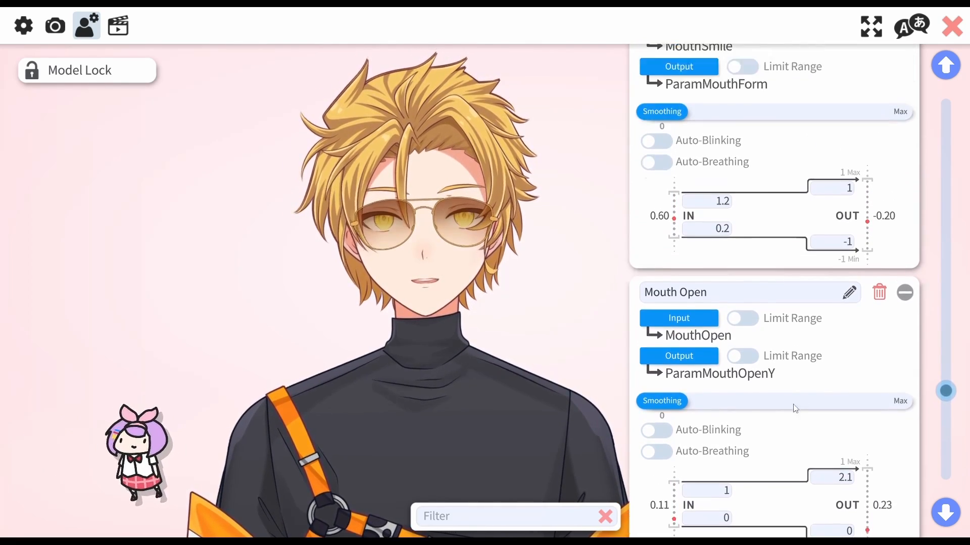
scroll(838, 251, "up", 1)
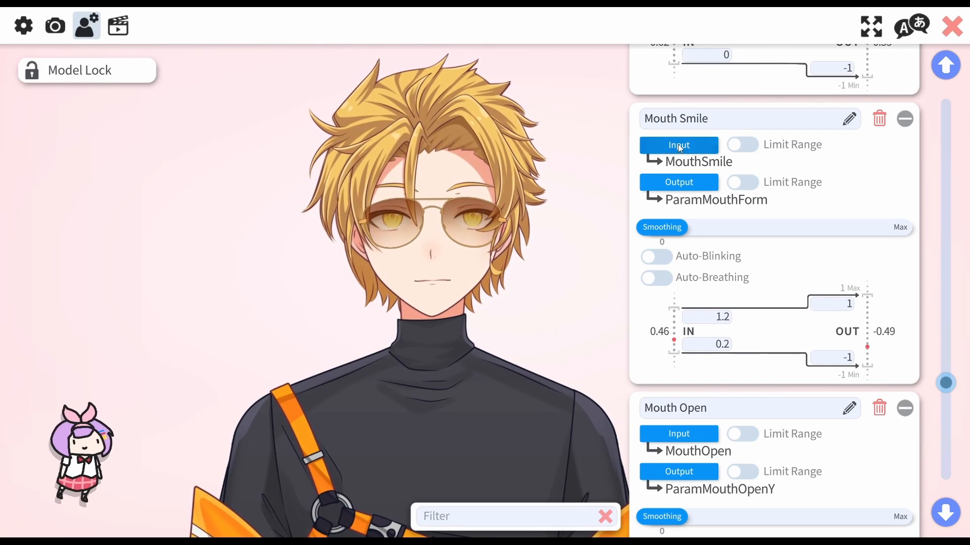
left_click(680, 148)
scroll(553, 207, "down", 8)
scroll(553, 202, "down", 10)
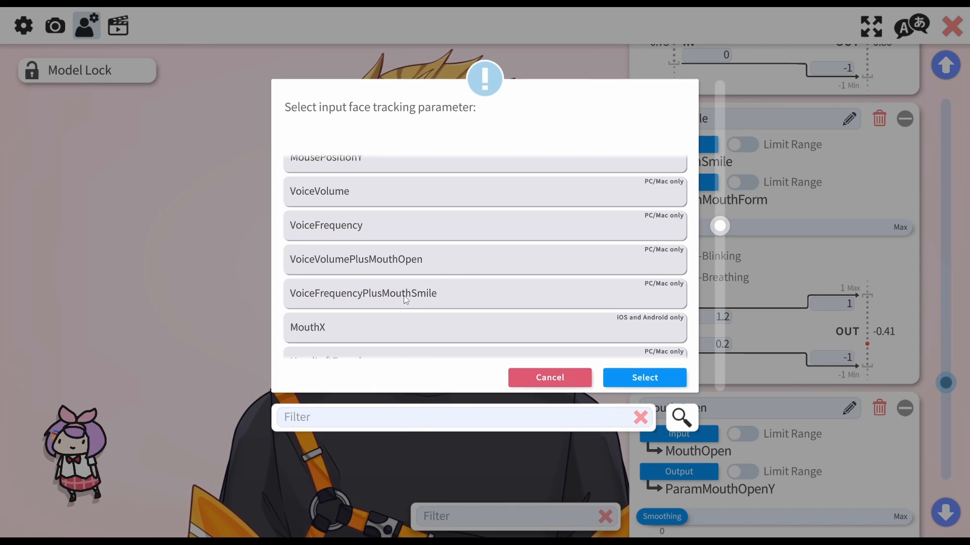
left_click(580, 303)
left_click(626, 379)
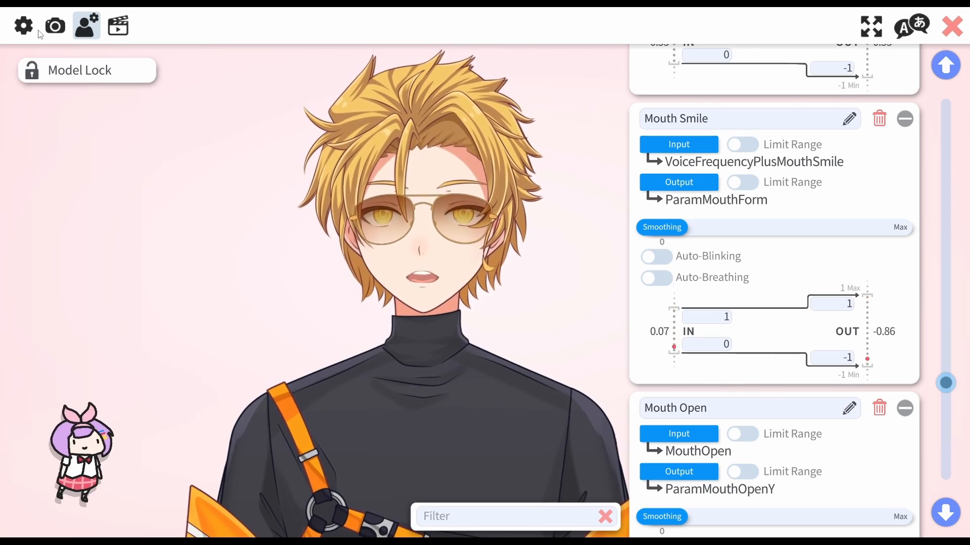
Examine the microphone settings and the list of selectable microphones, keeping the current microphone
left_click(24, 26)
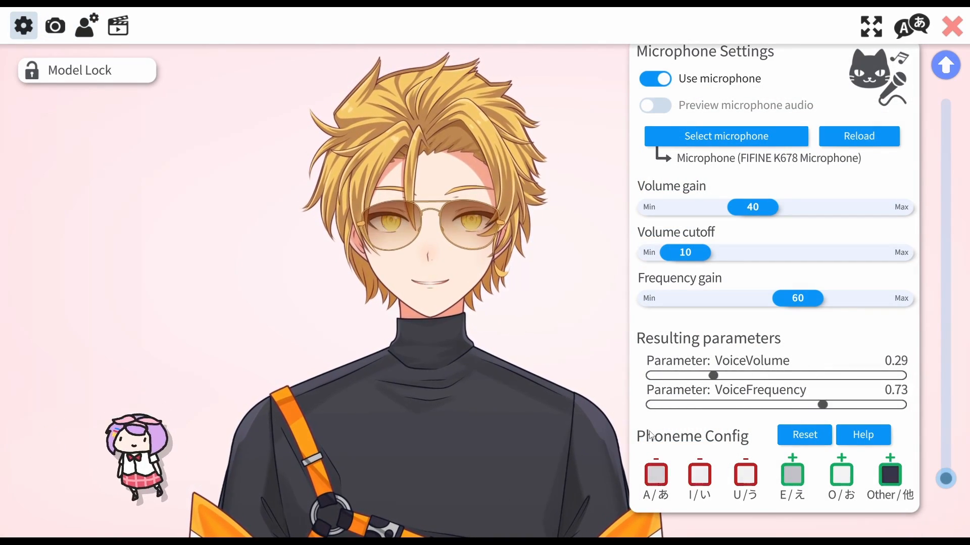
left_click(715, 137)
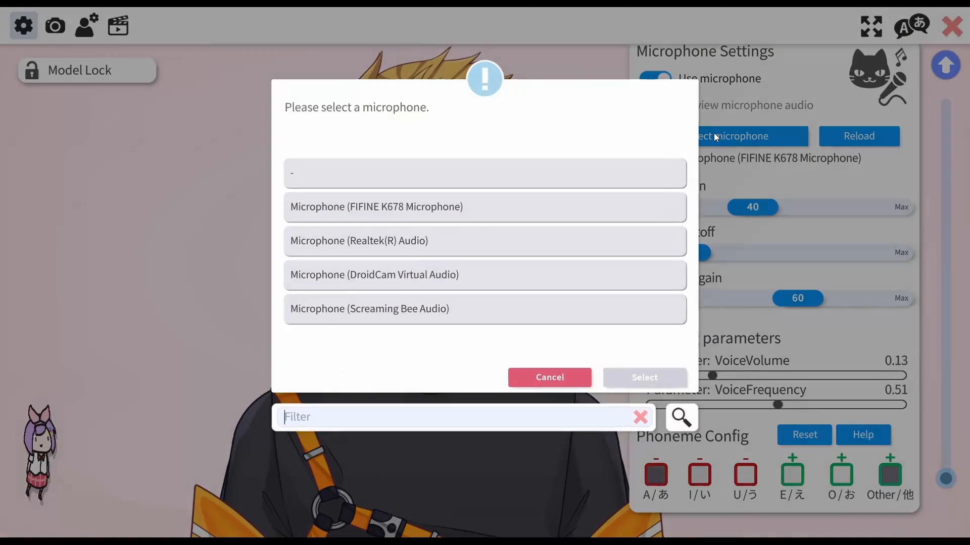
left_click(549, 378)
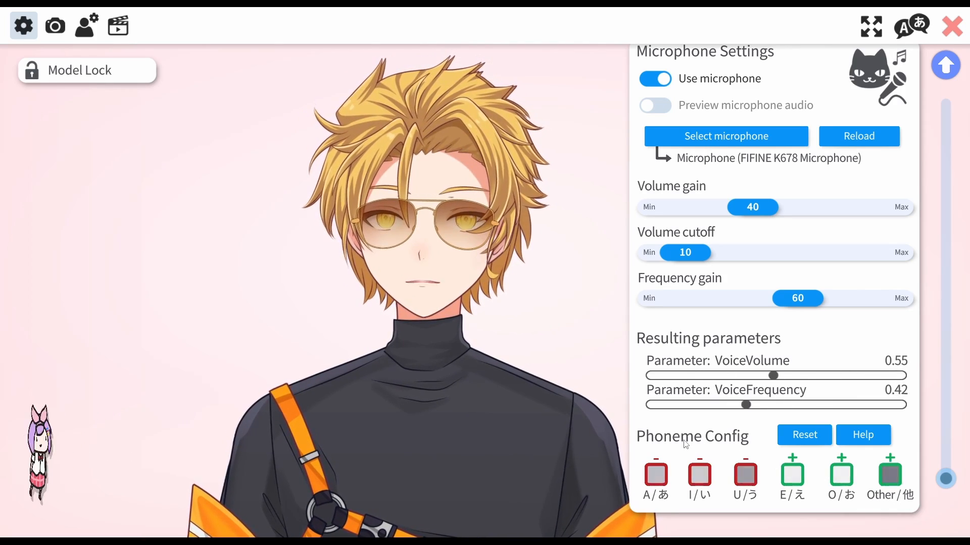
Change the input face tracking parameter of Mouth Open to VoiceVolumePlusMouthOpen in the model settings
left_click(92, 34)
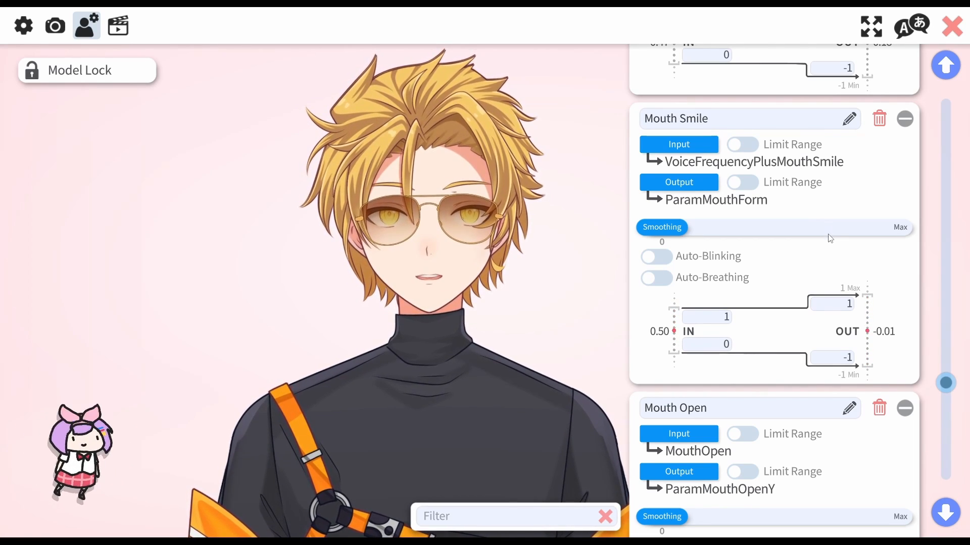
scroll(824, 202, "down", 3)
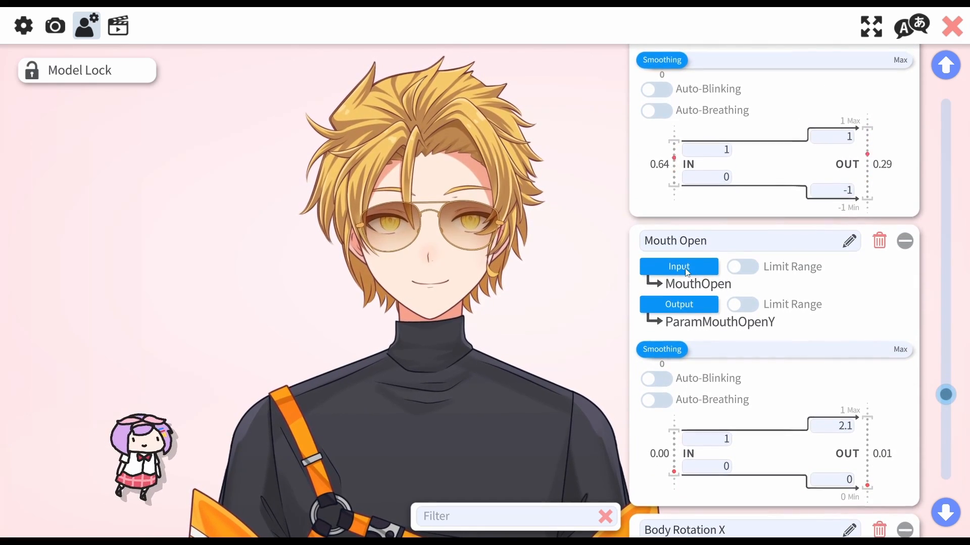
left_click(684, 268)
scroll(543, 225, "down", 10)
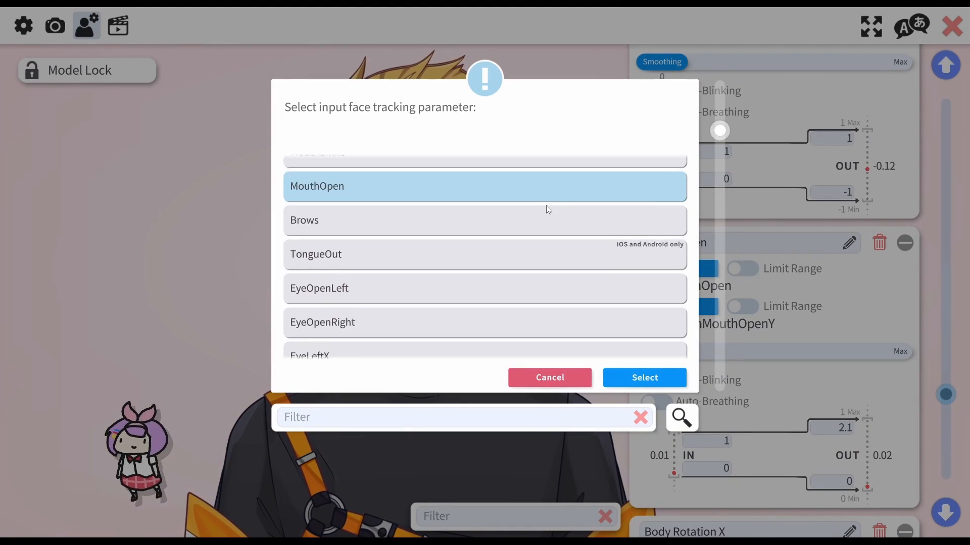
scroll(532, 176, "down", 10)
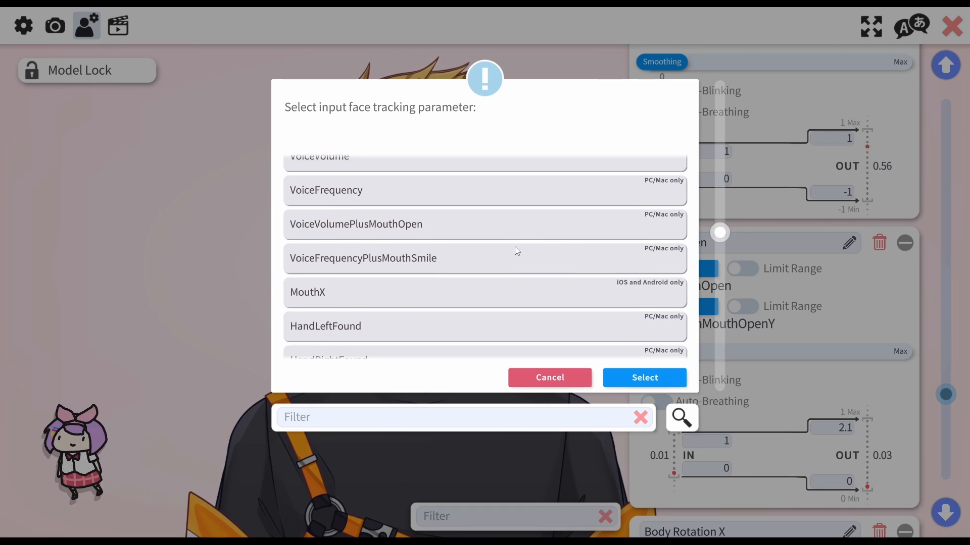
left_click(437, 226)
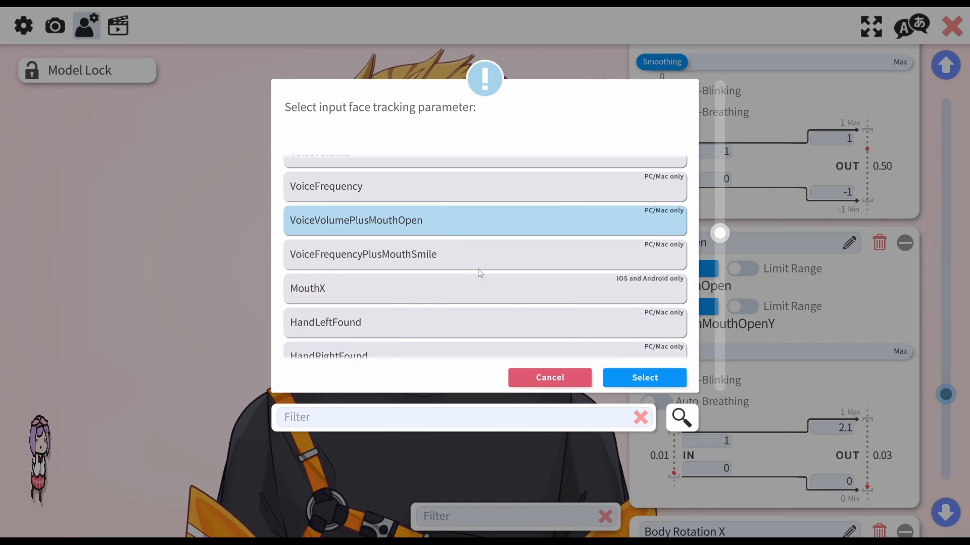
left_click(625, 381)
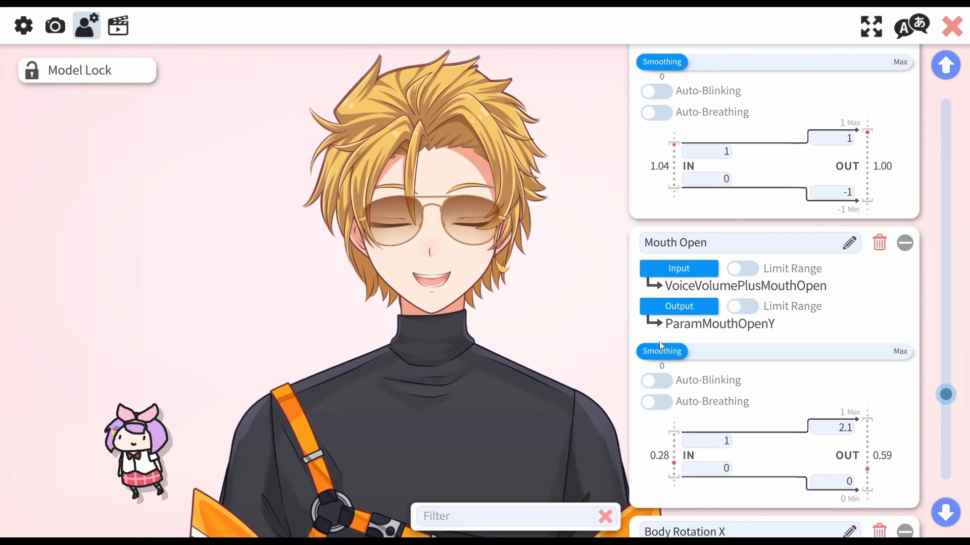
Raise the smoothing of both Mouth Smile and Mouth Open to 20 after trying 10
left_click_drag(666, 352, 695, 350)
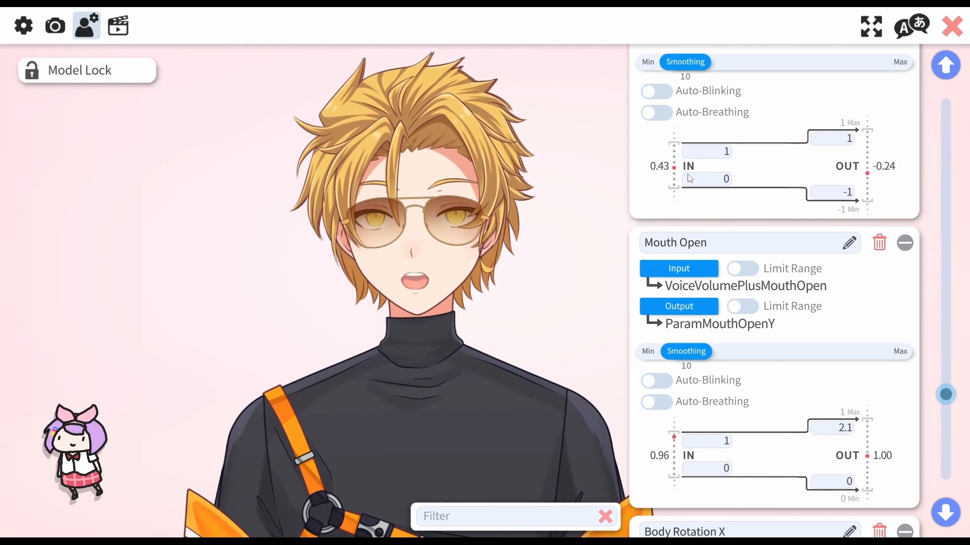
left_click_drag(679, 359, 706, 356)
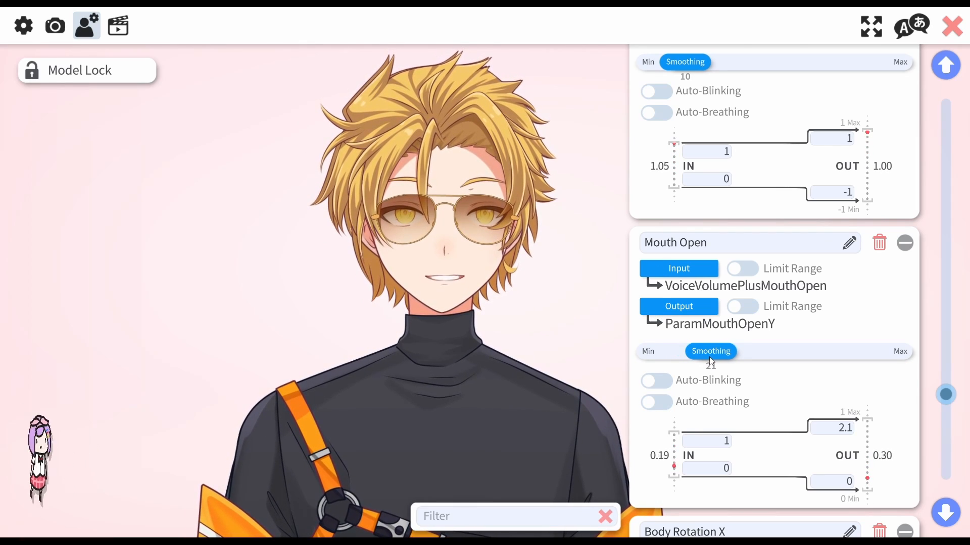
left_click_drag(695, 70, 721, 70)
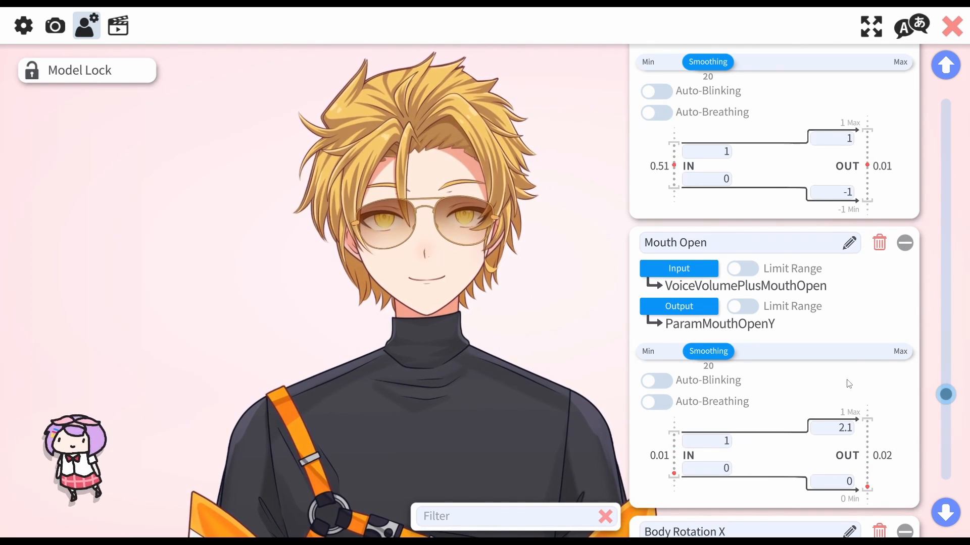
Set the upper input value of Body Rotation Y to 15 and its lower input value to -15
scroll(849, 384, "down", 6)
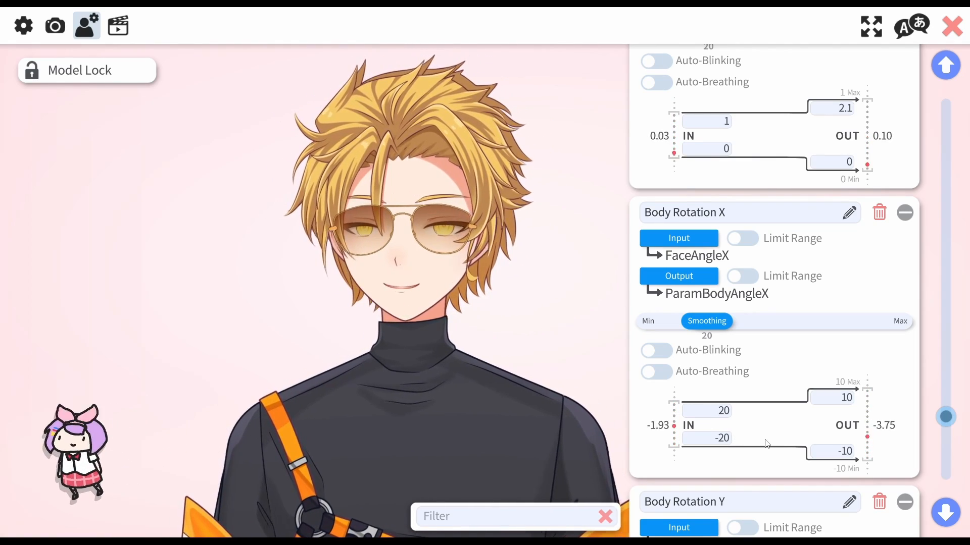
scroll(766, 443, "down", 5)
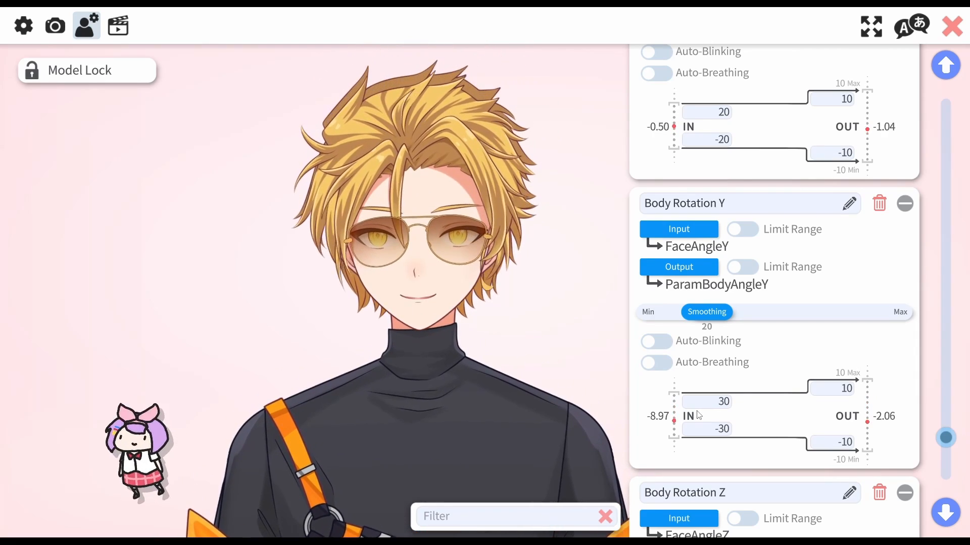
type("15")
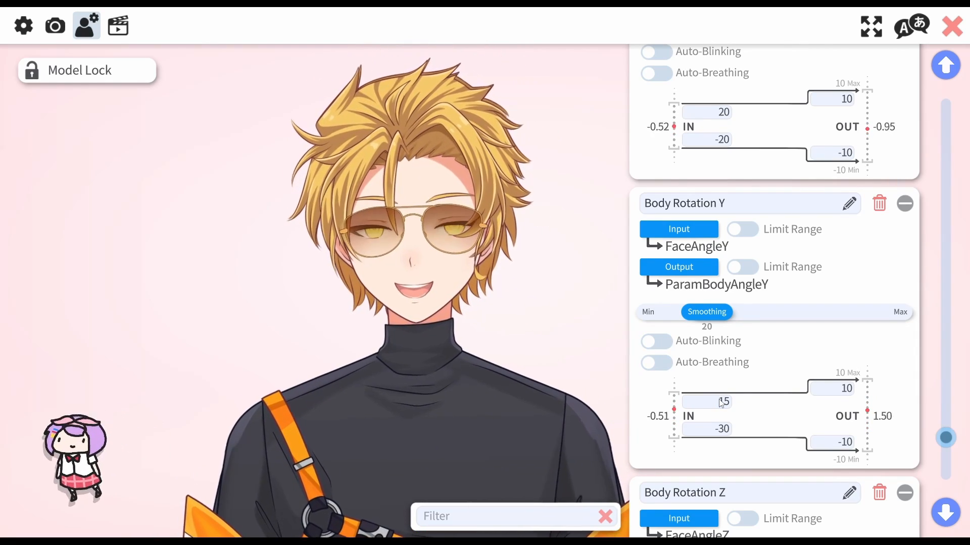
left_click(727, 430)
type("-15")
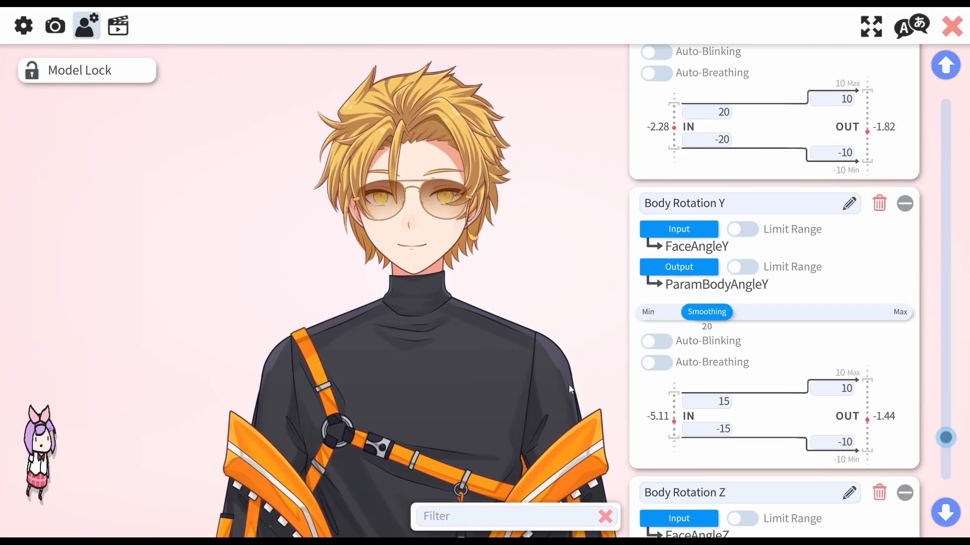
Set the upper input value of Body Rotation Z to 20 and its lower input value to -20
scroll(652, 204, "down", 5)
scroll(808, 334, "down", 3)
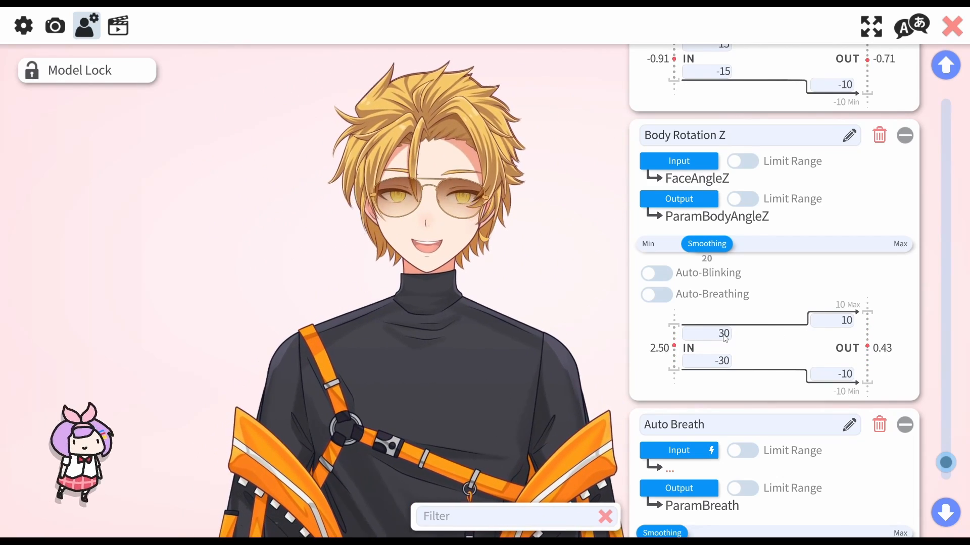
type("0")
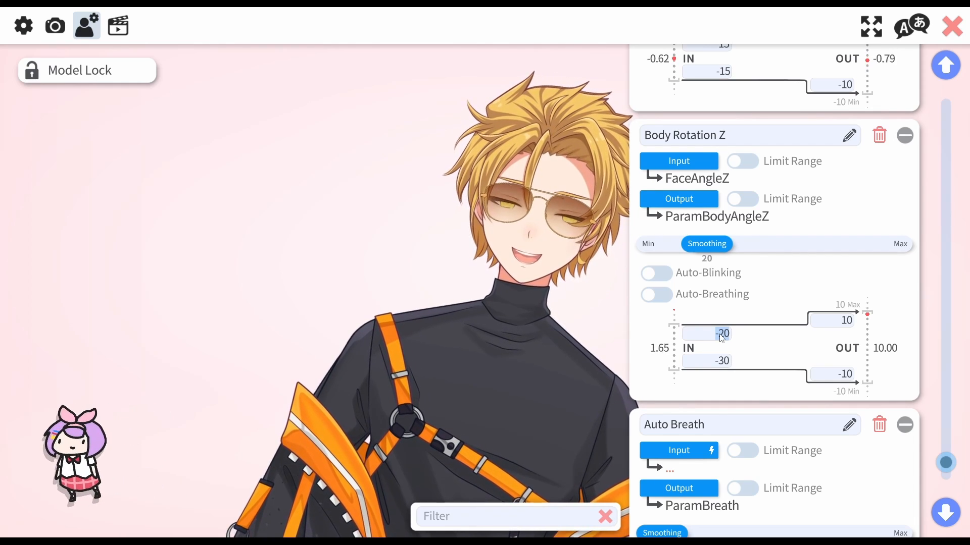
key("BackSpace")
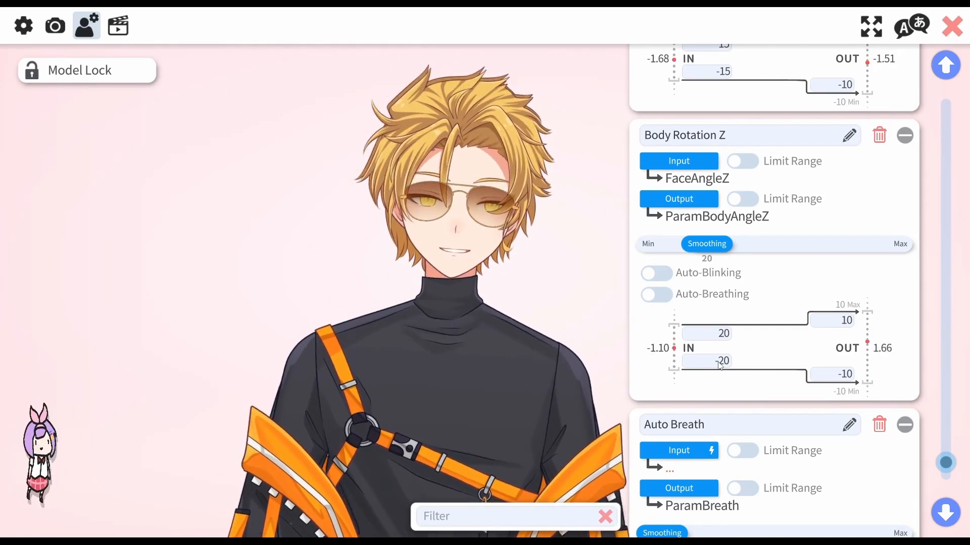
Close the model settings and move the model to the horizontal centre of the scene
scroll(753, 356, "down", 5)
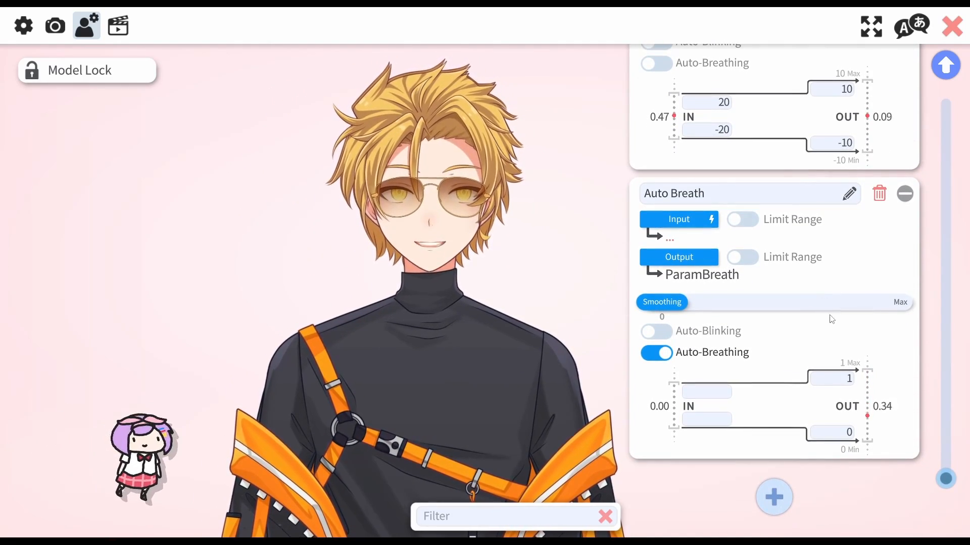
left_click_drag(948, 478, 943, 81)
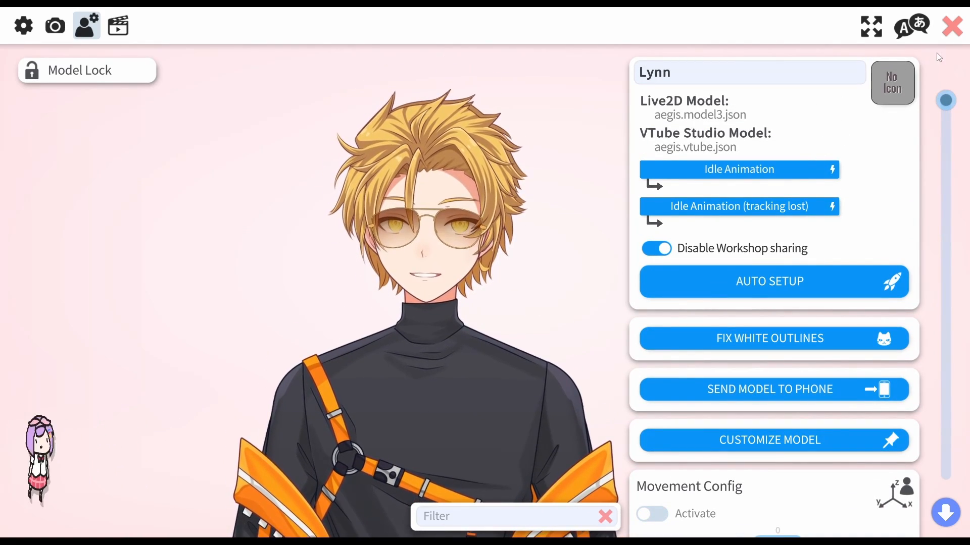
left_click(951, 26)
left_click_drag(452, 391, 545, 356)
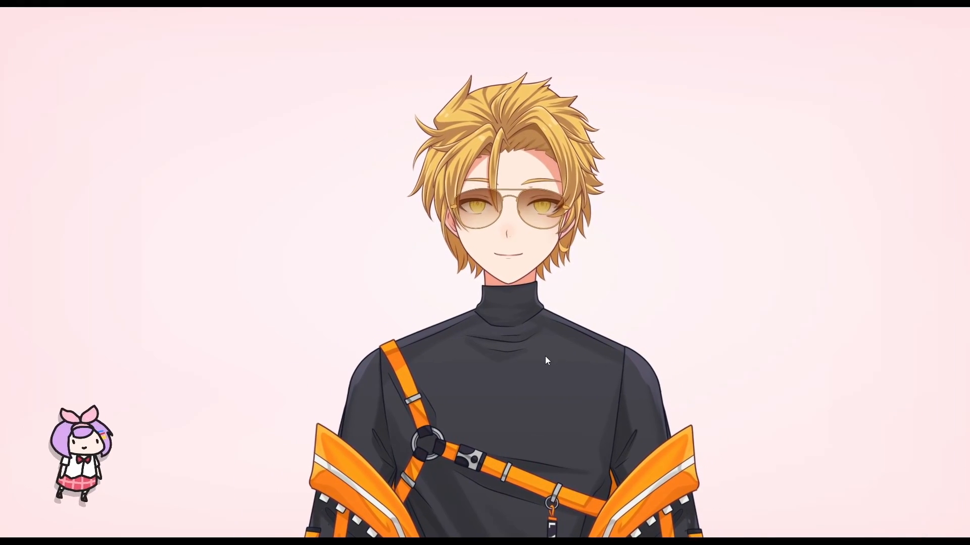